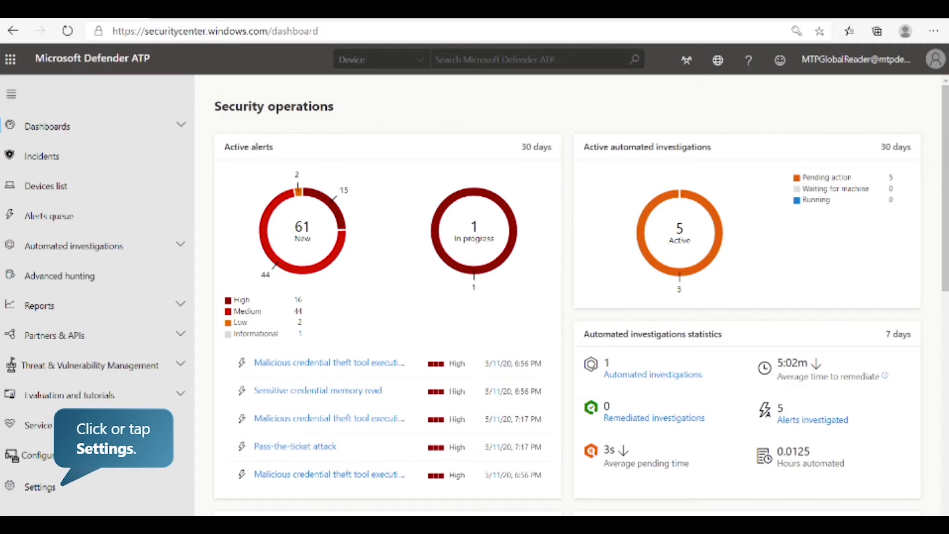
Open the device onboarding page in the Device management settings.
{"action": "left_click", "coordinate": [49, 495]}
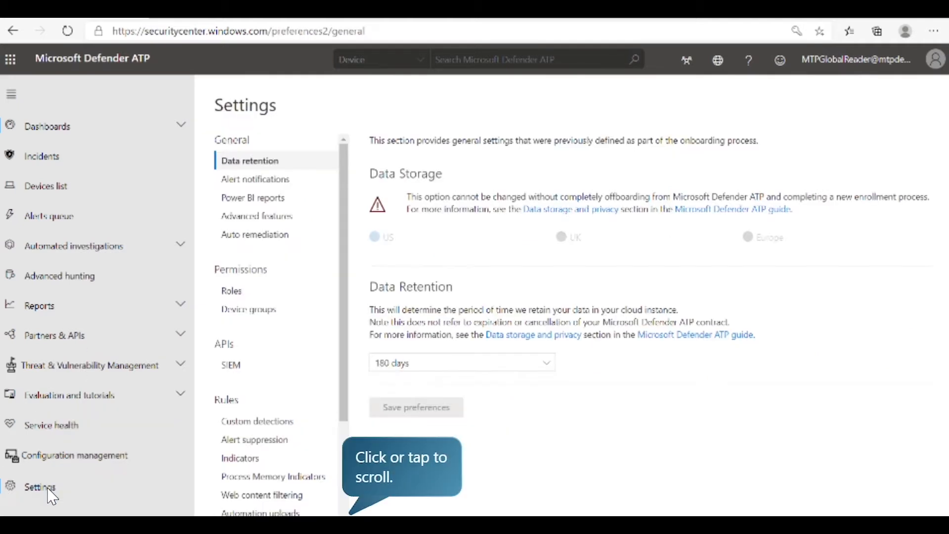
{"action": "left_click", "coordinate": [343, 224]}
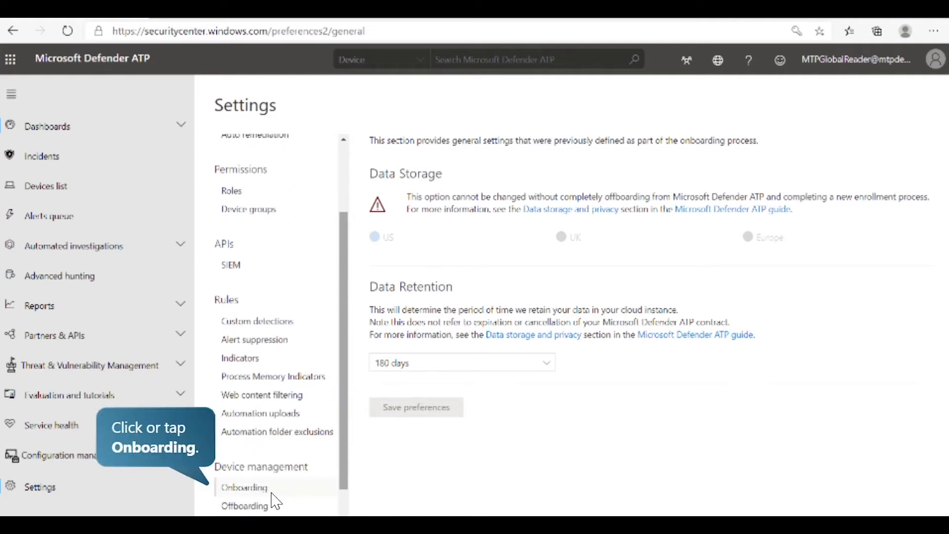
{"action": "left_click", "coordinate": [276, 502]}
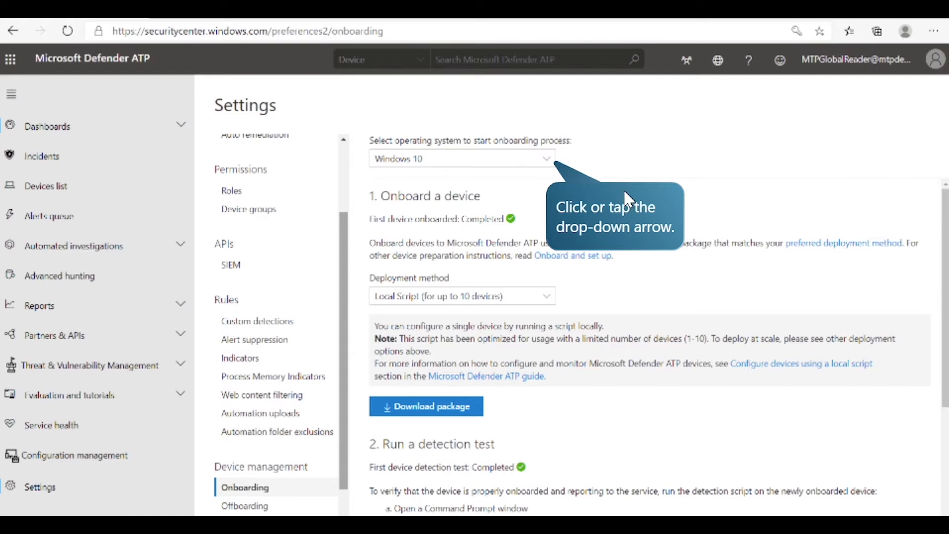
Examine the available operating systems and deployment methods for onboarding, keeping Windows 10 and Local Script (for up to 10 devices).
{"action": "left_click", "coordinate": [546, 160]}
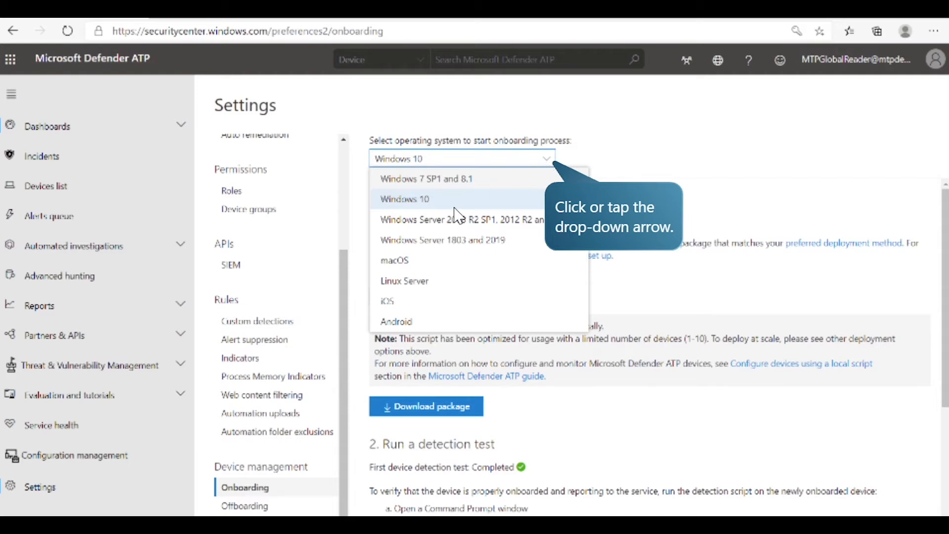
{"action": "left_click", "coordinate": [512, 158]}
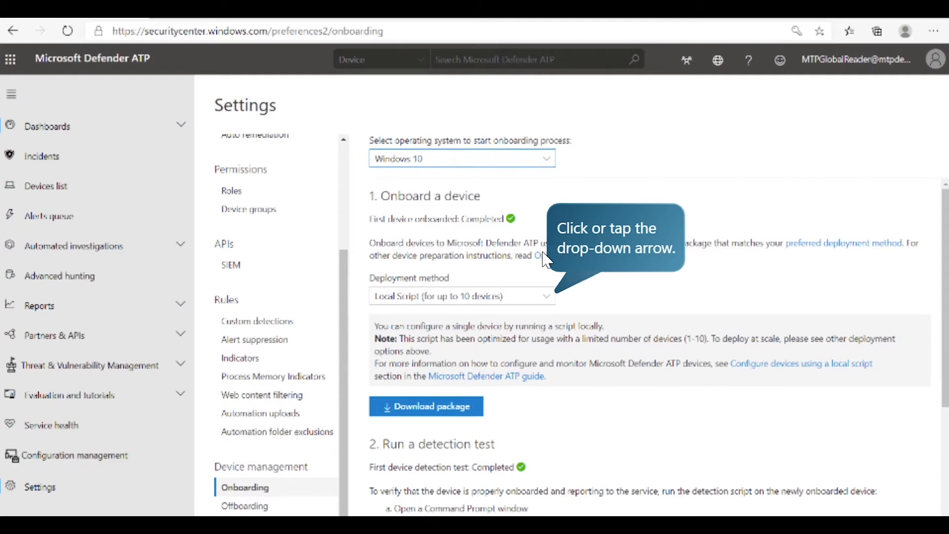
{"action": "left_click", "coordinate": [547, 297]}
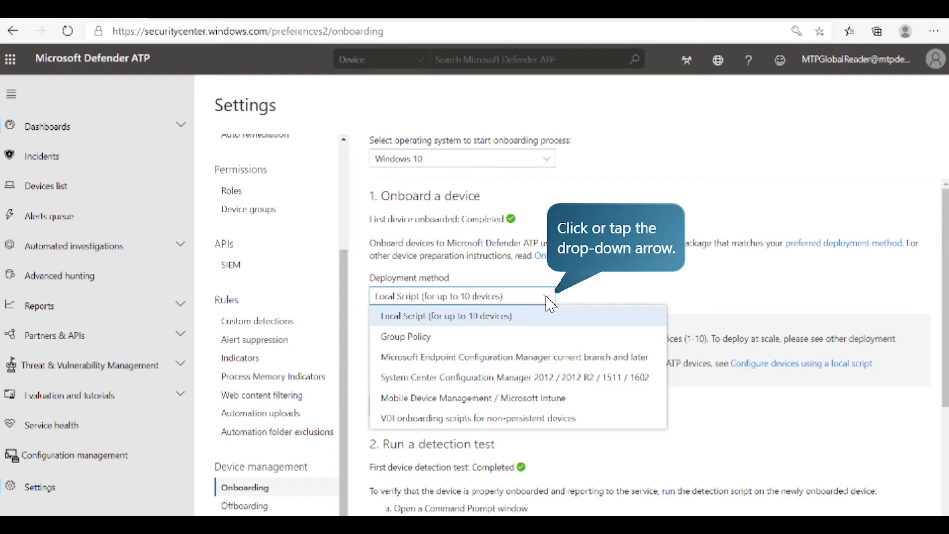
{"action": "left_click", "coordinate": [547, 297]}
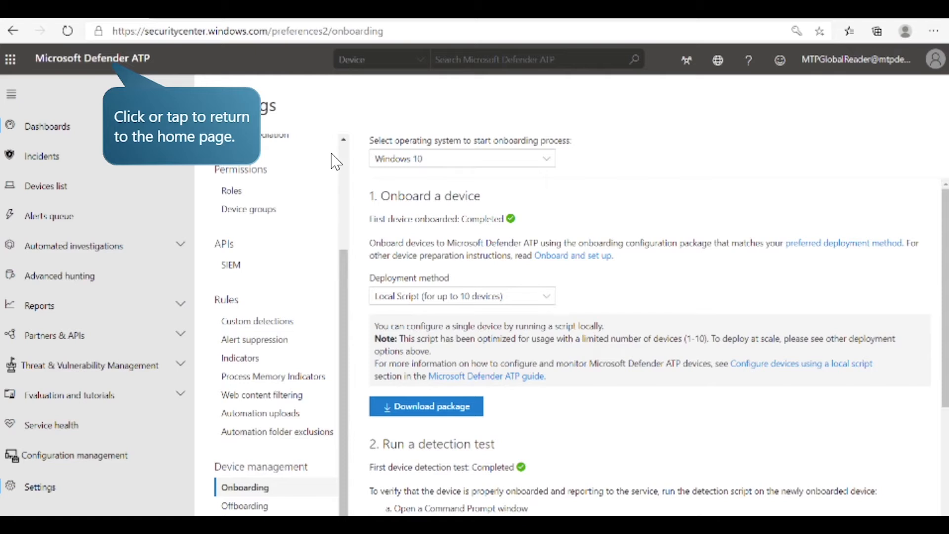
Return to the home page and review the Security operations dashboard down to the daily machines reporting chart.
{"action": "left_click", "coordinate": [144, 59]}
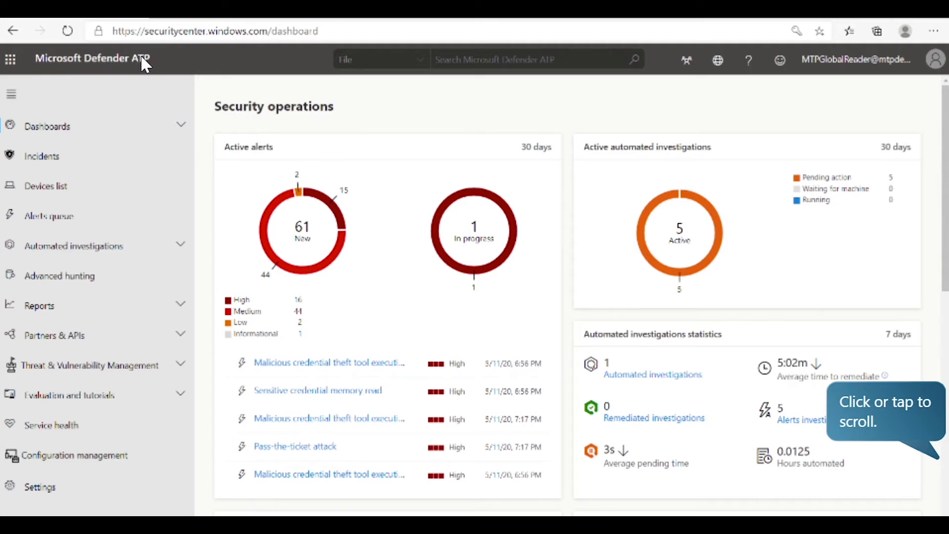
{"action": "left_click", "coordinate": [945, 170]}
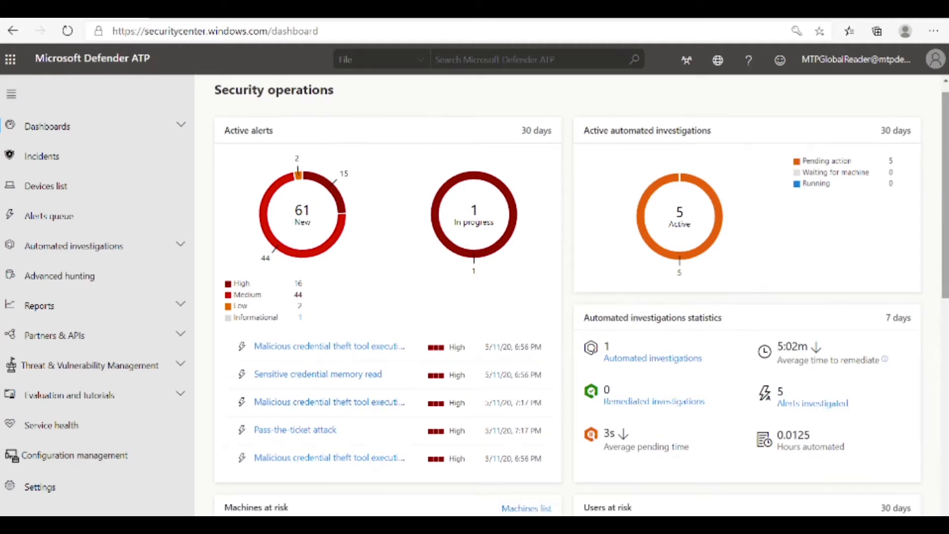
{"action": "scroll", "coordinate": [944, 171], "scroll_direction": "down", "scroll_amount": 8}
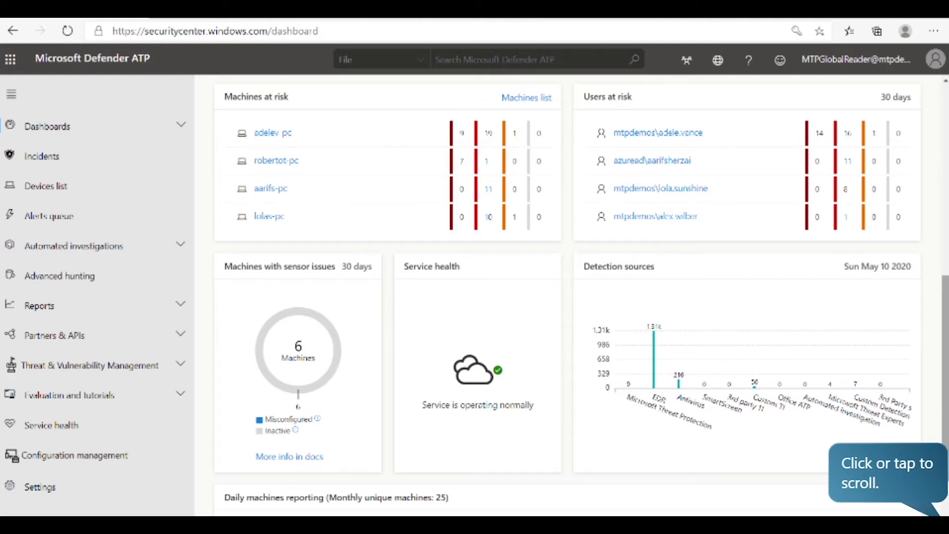
{"action": "scroll", "coordinate": [944, 294], "scroll_direction": "down", "scroll_amount": 2}
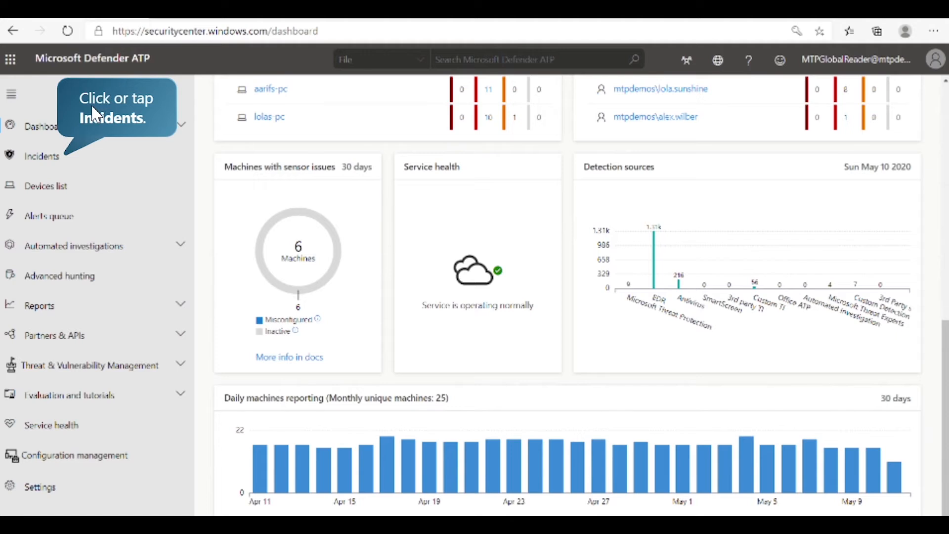
Open the alert "Powershell dropped a suspicious file on the machine" from the incident MDATP Incident - 05/08/2020.
{"action": "left_click", "coordinate": [88, 156]}
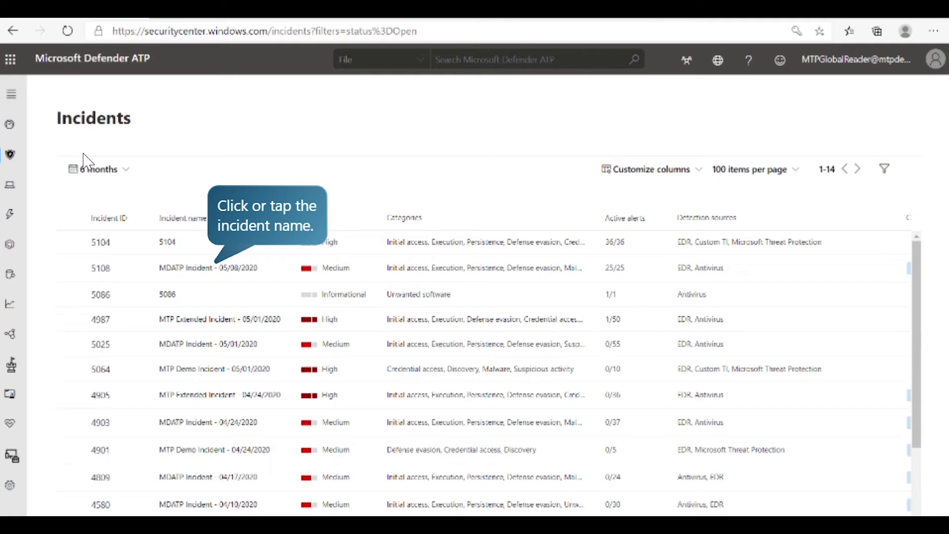
{"action": "left_click", "coordinate": [188, 268]}
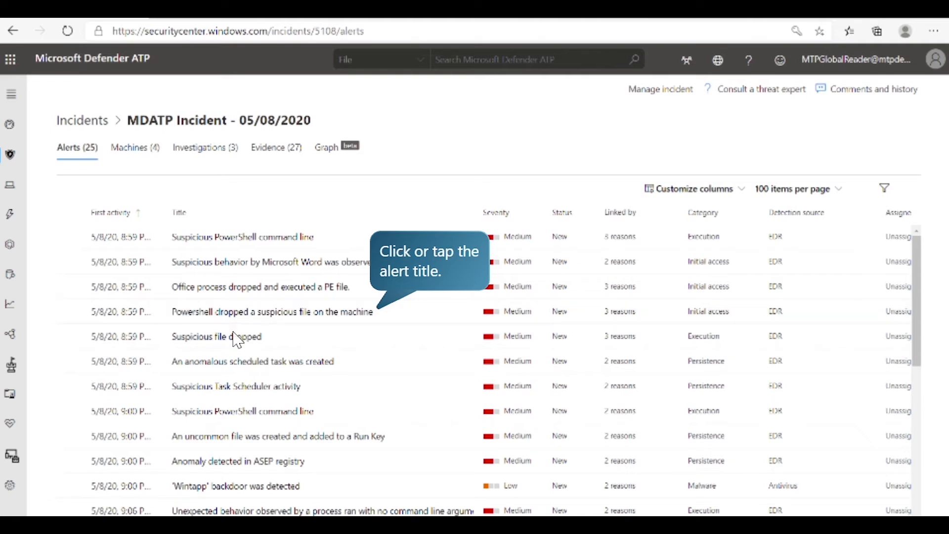
{"action": "left_click", "coordinate": [249, 320]}
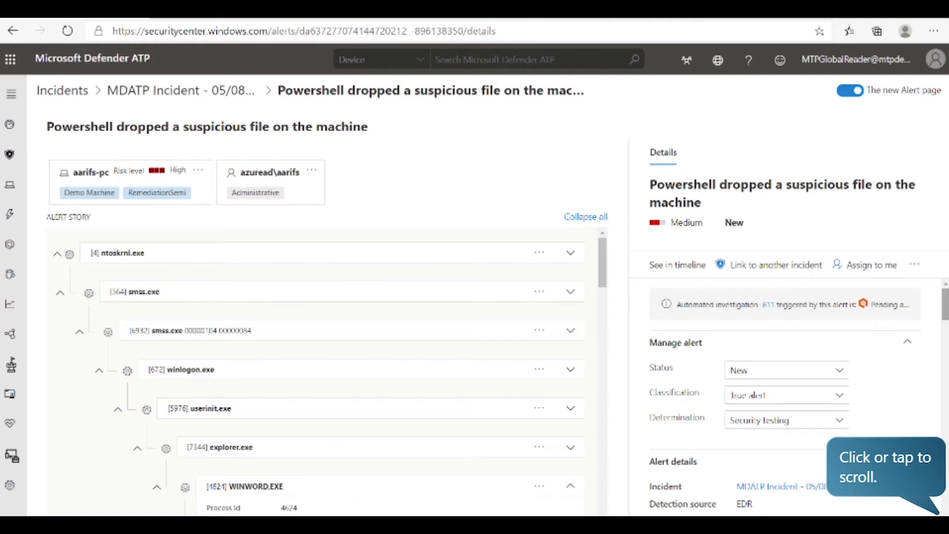
Review the PowerShell alert's description and recommended actions, and read through its alert story.
{"action": "scroll", "coordinate": [945, 309], "scroll_direction": "down", "scroll_amount": 5}
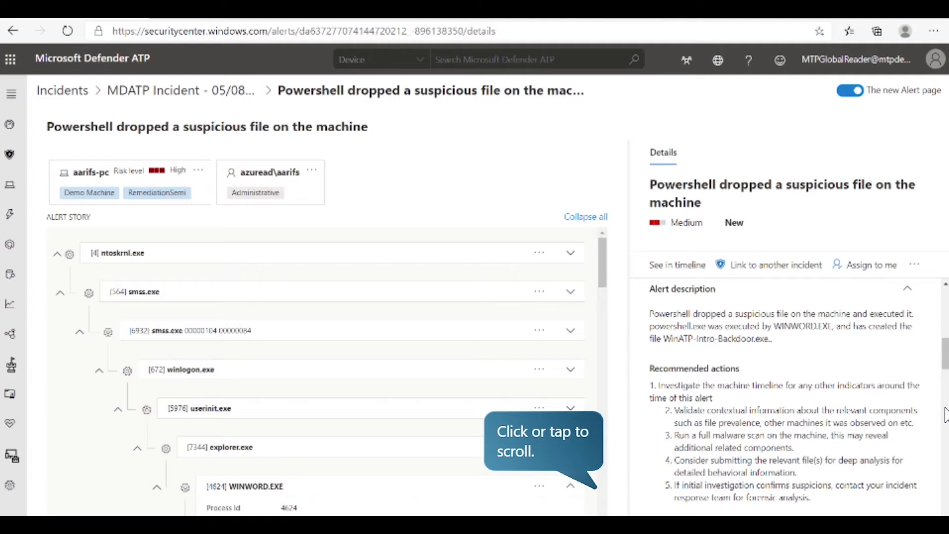
{"action": "left_click", "coordinate": [607, 297]}
{"action": "left_click_drag", "start_coordinate": [602, 287], "coordinate": [605, 375]}
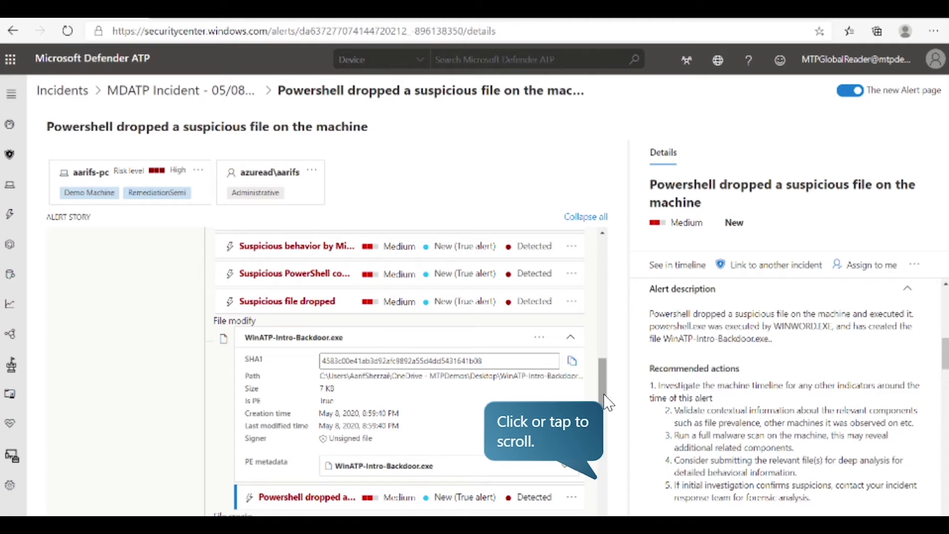
{"action": "left_click_drag", "start_coordinate": [608, 401], "coordinate": [605, 509]}
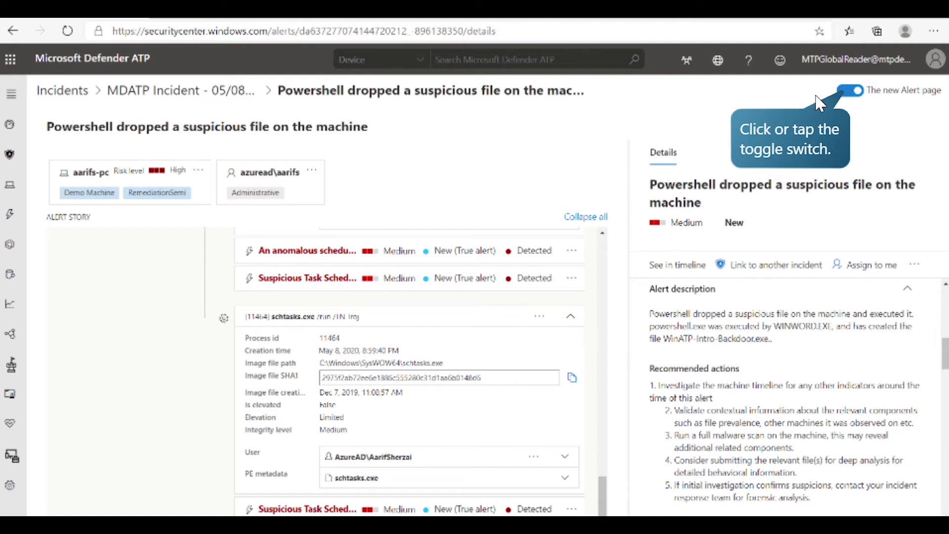
Switch off the new Alert page and open the WinATP-Intro-Backdoor.exe file from the alert process tree.
{"action": "left_click", "coordinate": [845, 94]}
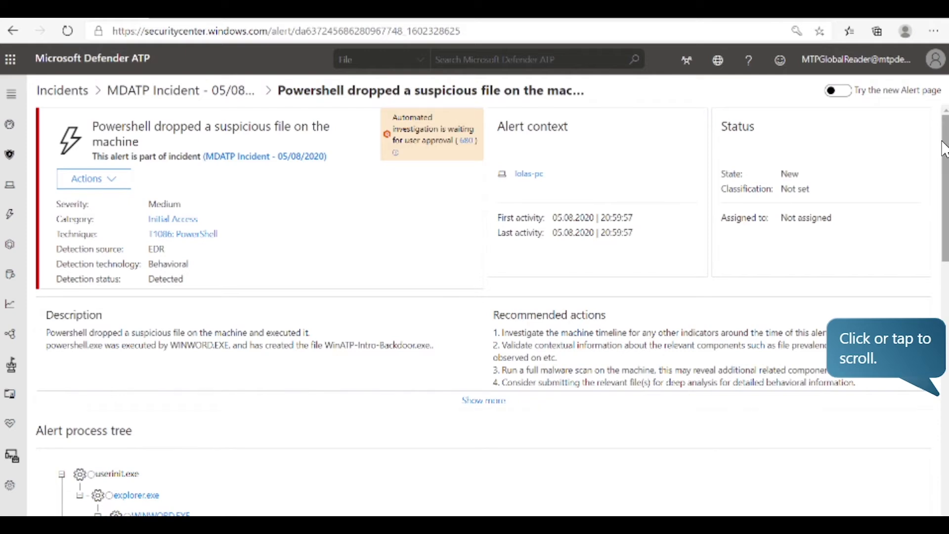
{"action": "scroll", "coordinate": [945, 149], "scroll_direction": "down", "scroll_amount": 5}
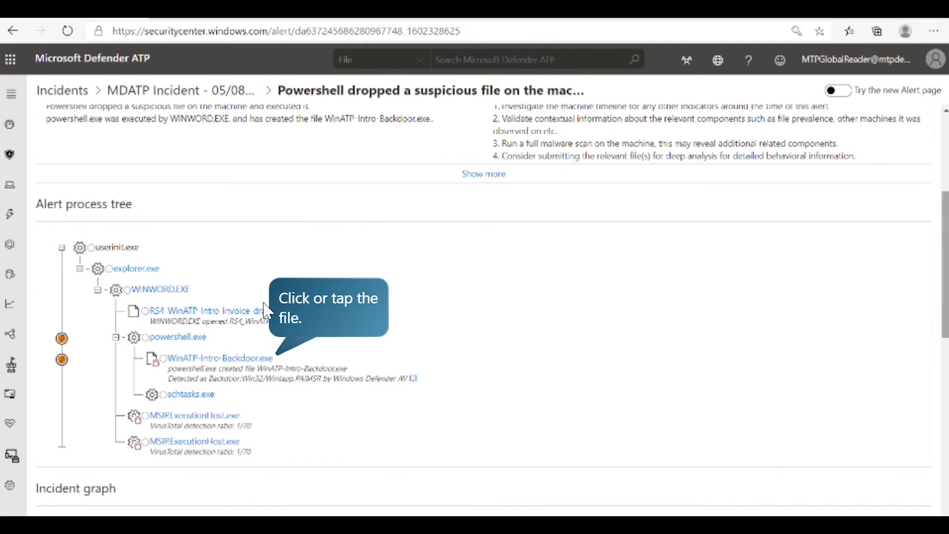
{"action": "left_click", "coordinate": [213, 359]}
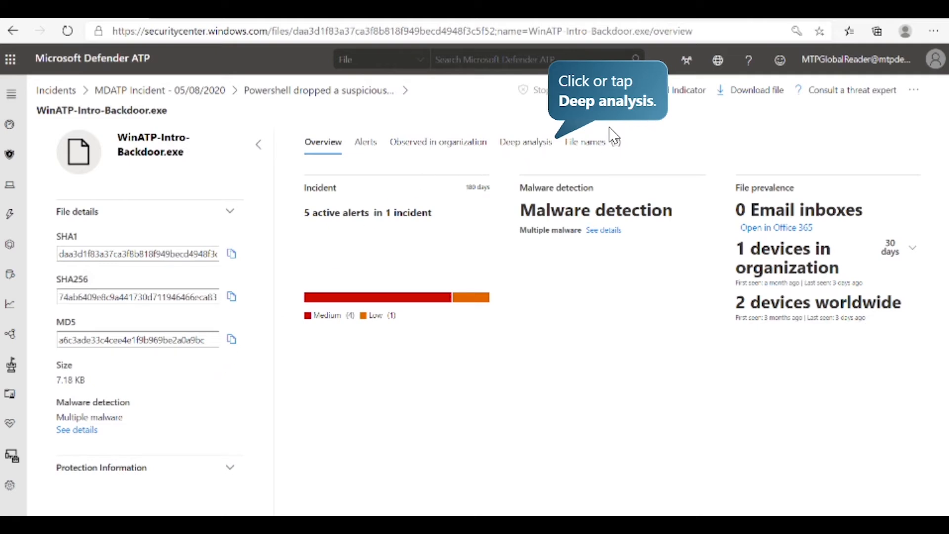
Examine the file's deep analysis for communication with an external IP address, and check where it was observed in the organization.
{"action": "left_click", "coordinate": [543, 157]}
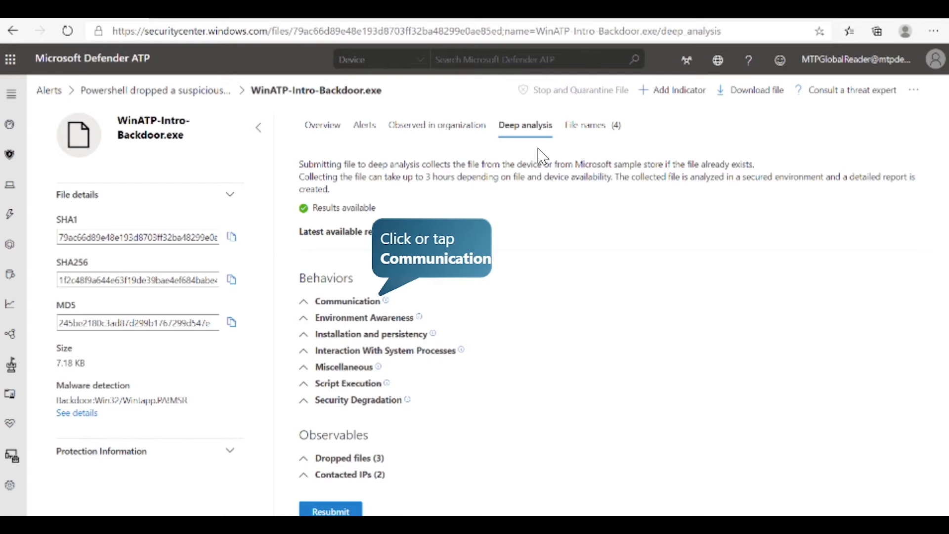
{"action": "left_click", "coordinate": [375, 300]}
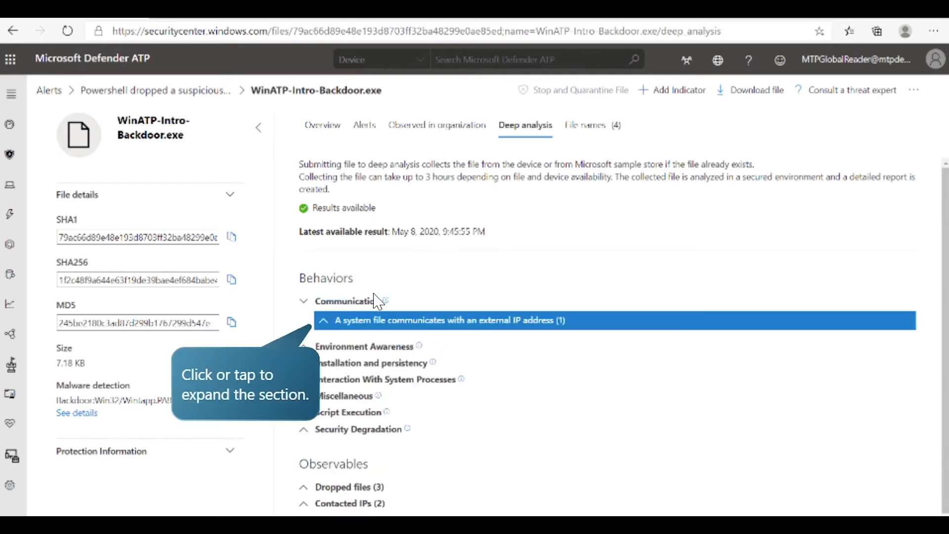
{"action": "left_click", "coordinate": [348, 323]}
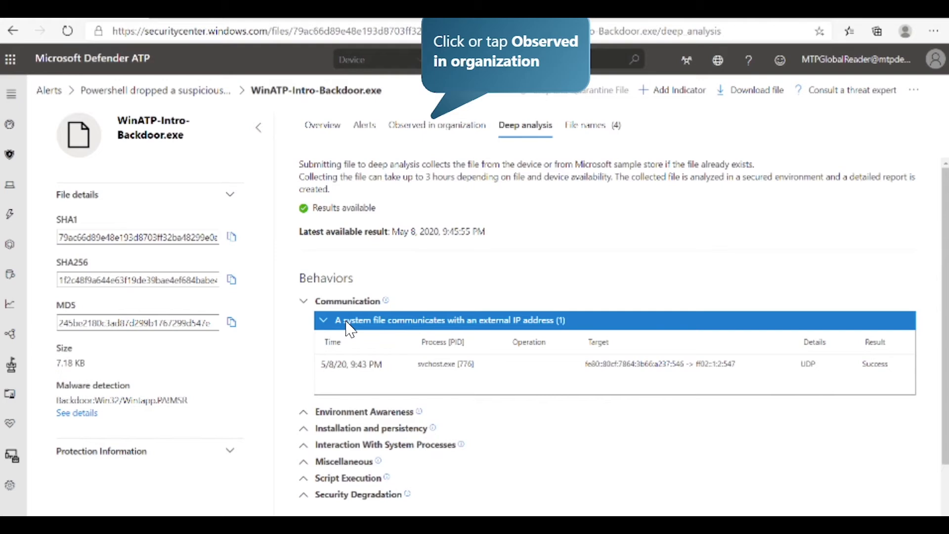
{"action": "left_click", "coordinate": [438, 126]}
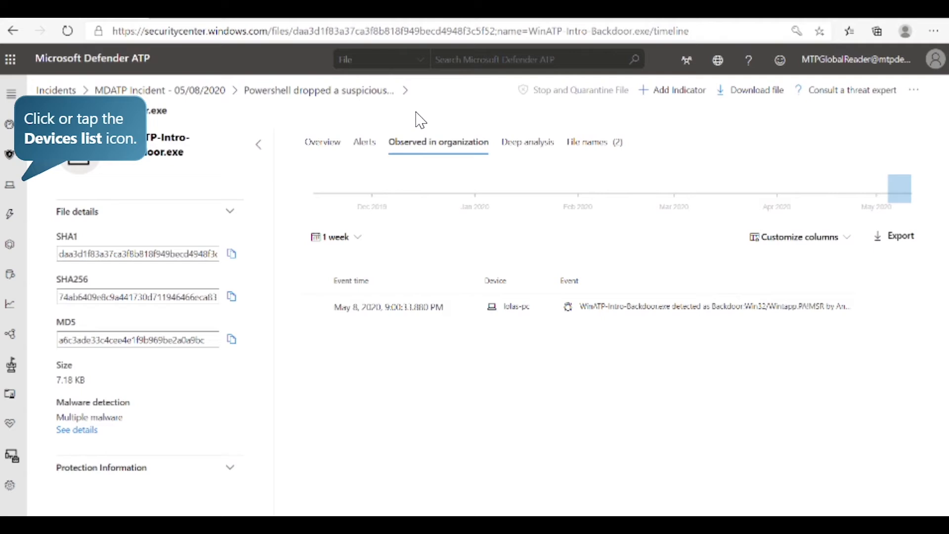
Open the new "Suspicious process injection observed" alert of the machine andrewf-pc from the devices list.
{"action": "left_click", "coordinate": [10, 186]}
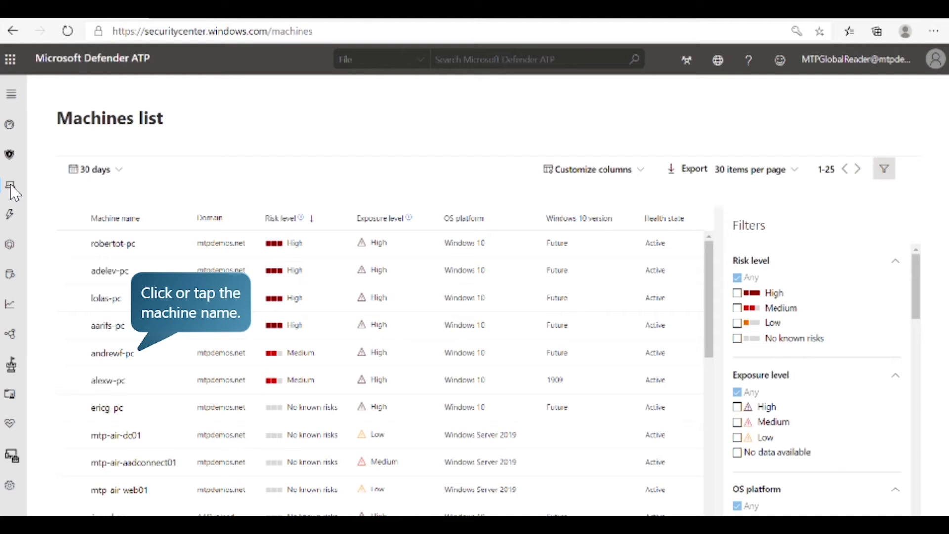
{"action": "left_click", "coordinate": [121, 361]}
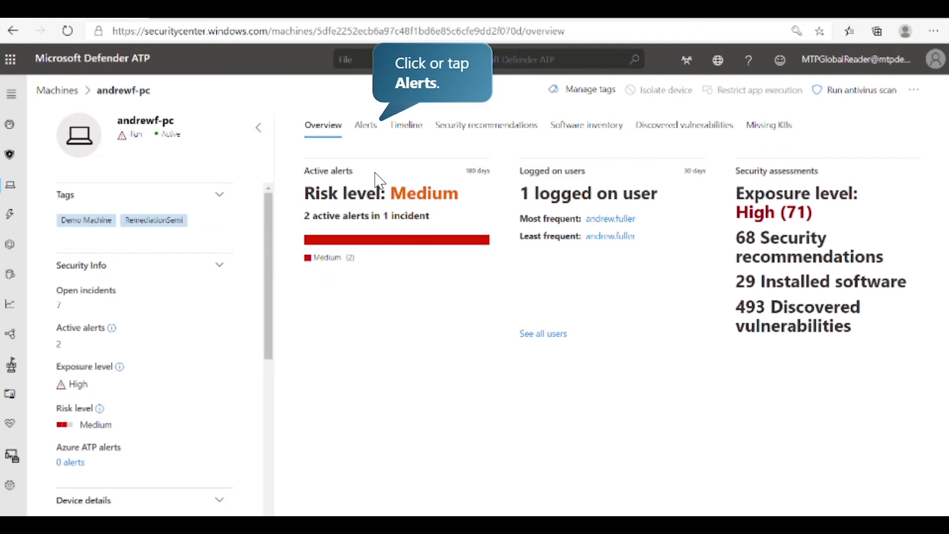
{"action": "left_click", "coordinate": [366, 125]}
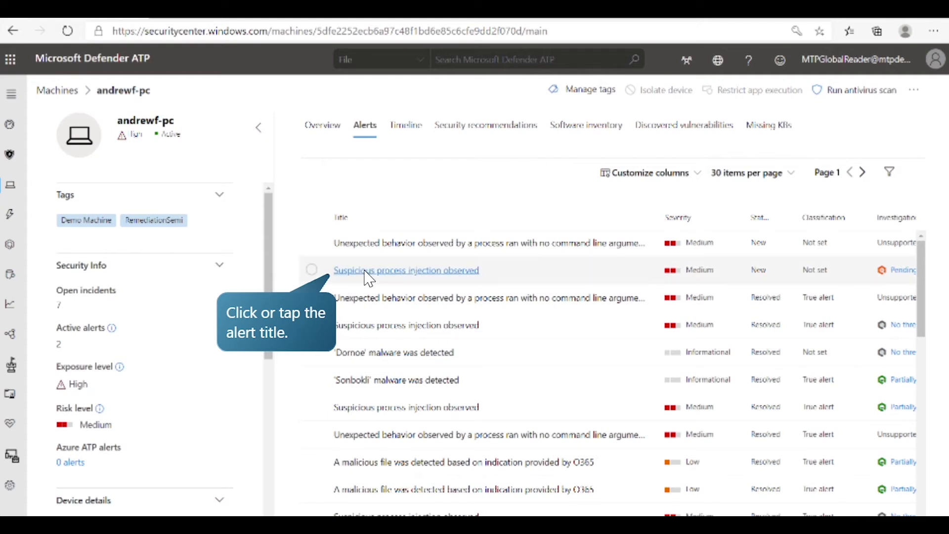
{"action": "left_click", "coordinate": [310, 272]}
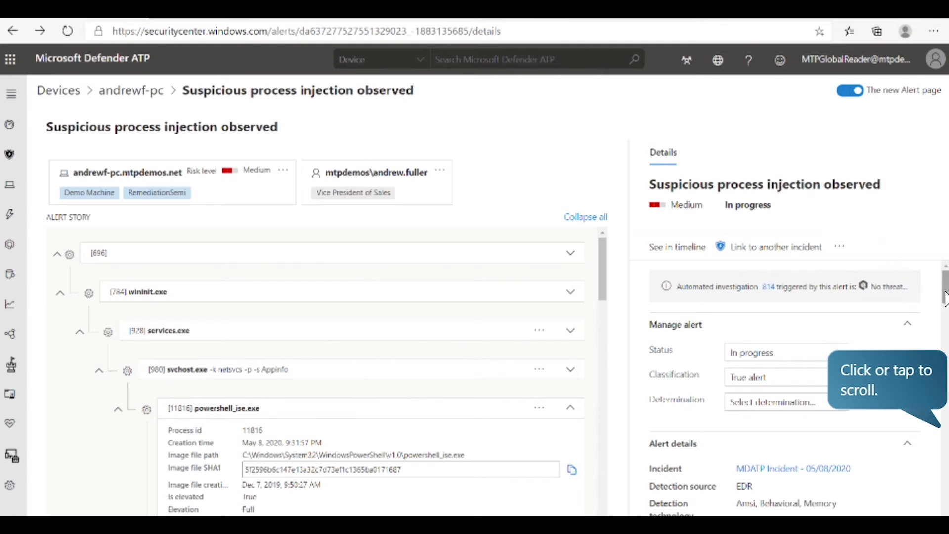
Review the process injection alert's description, recommended actions and alert story, and open its automated investigation.
{"action": "left_click", "coordinate": [944, 312]}
{"action": "left_click", "coordinate": [946, 374]}
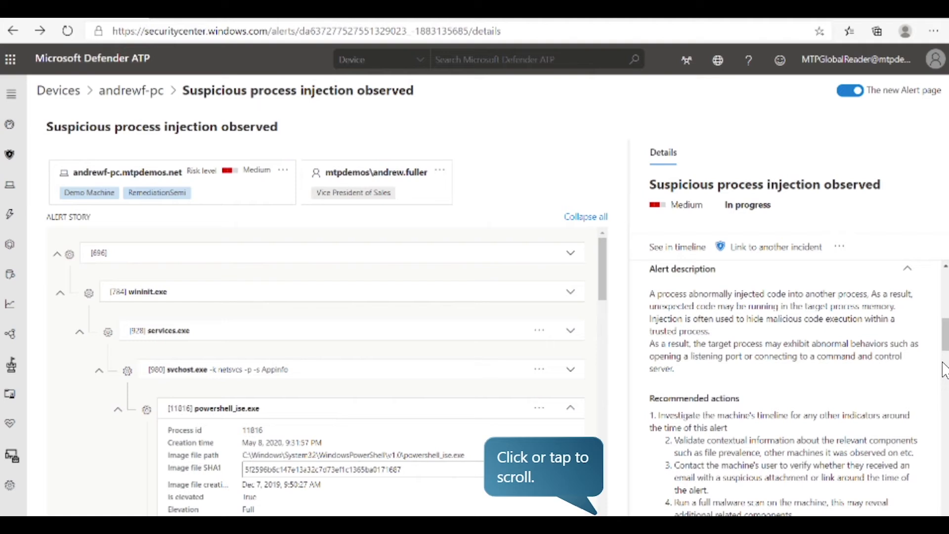
{"action": "left_click", "coordinate": [607, 298]}
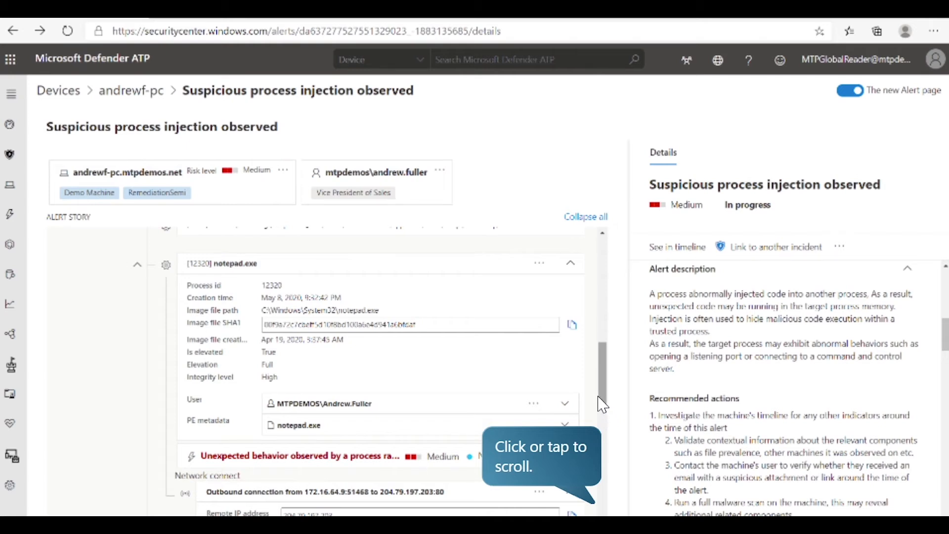
{"action": "scroll", "coordinate": [602, 404], "scroll_direction": "down", "scroll_amount": 10}
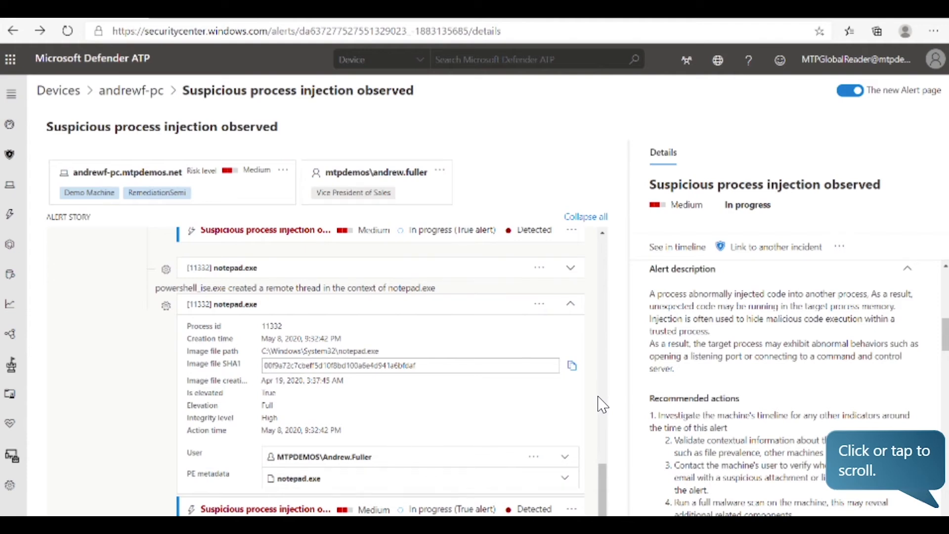
{"action": "left_click", "coordinate": [945, 356]}
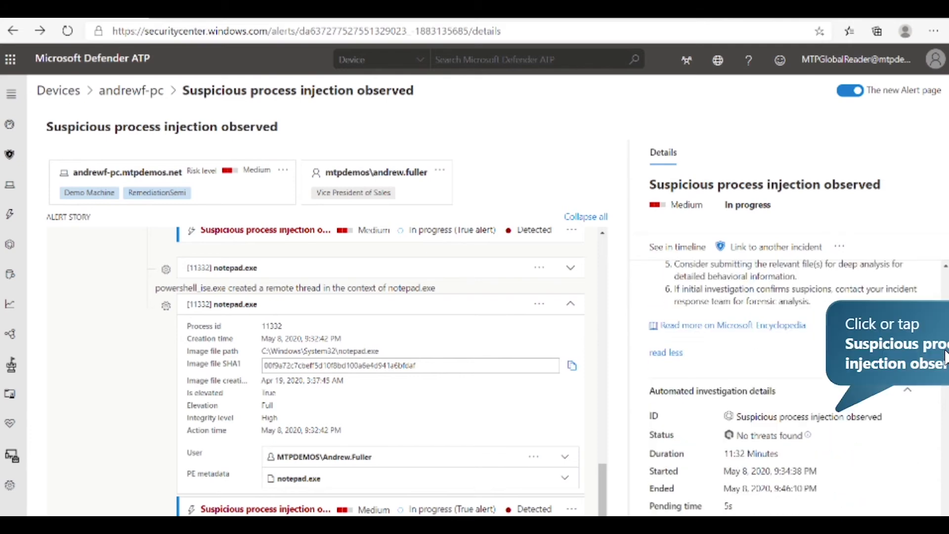
{"action": "left_click", "coordinate": [860, 420]}
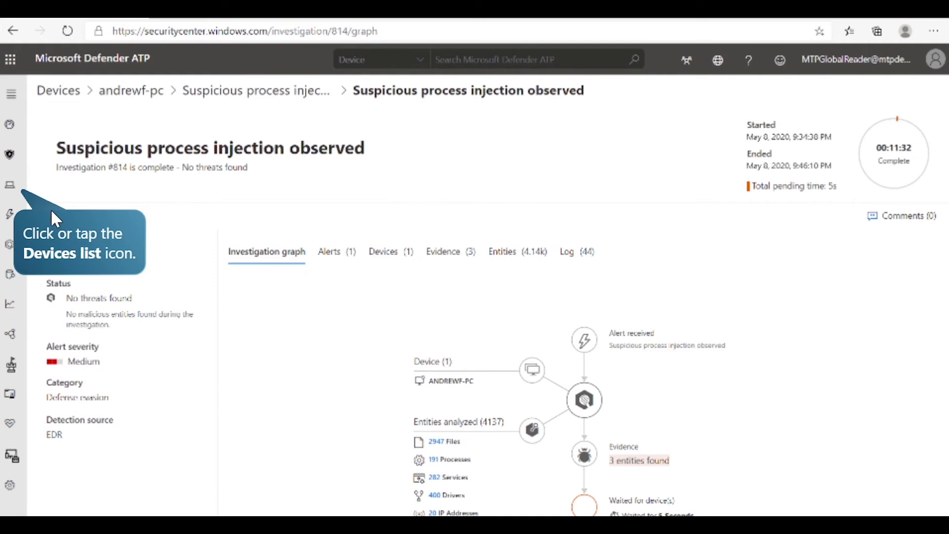
Return to the devices list and open the page of the machine lolas-pc.
{"action": "left_click", "coordinate": [10, 186]}
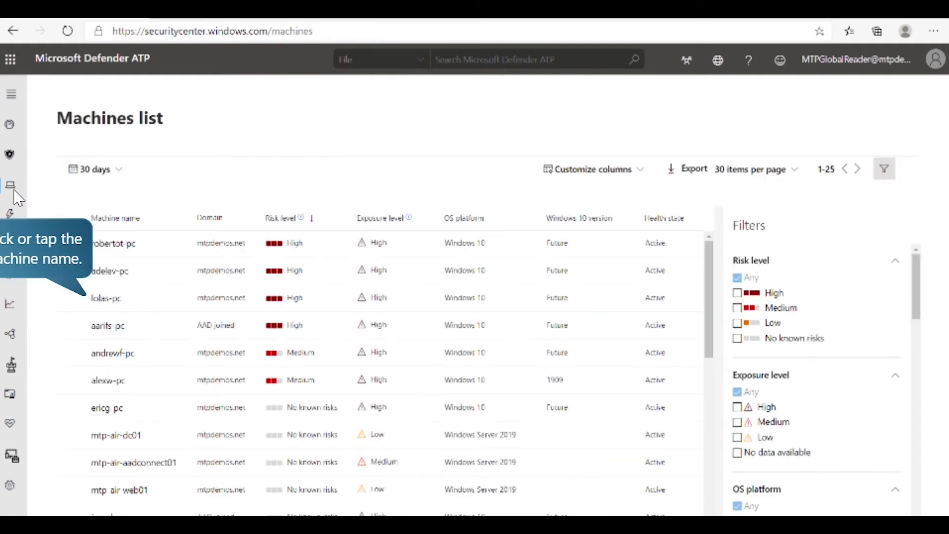
{"action": "left_click", "coordinate": [107, 302]}
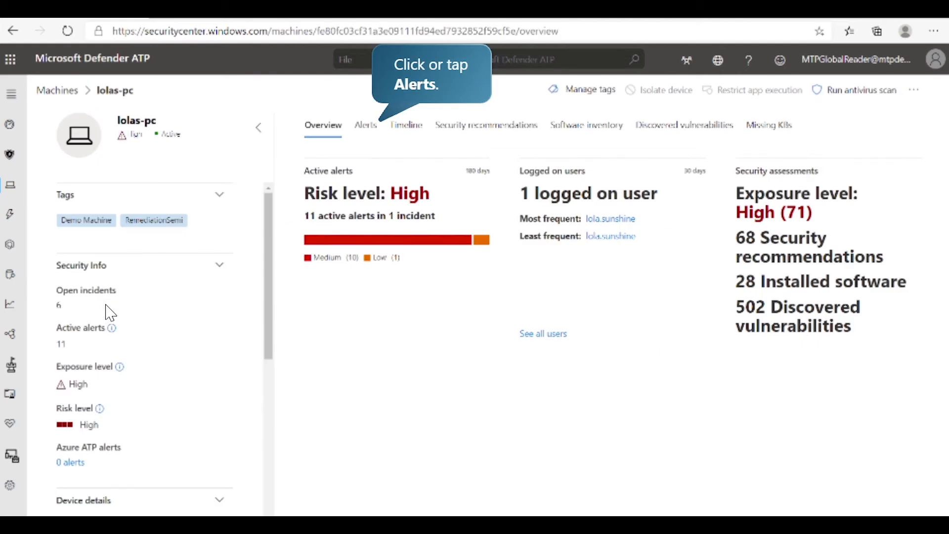
Review the alerts raised on lolas-pc and open the machine's event timeline.
{"action": "left_click", "coordinate": [380, 126]}
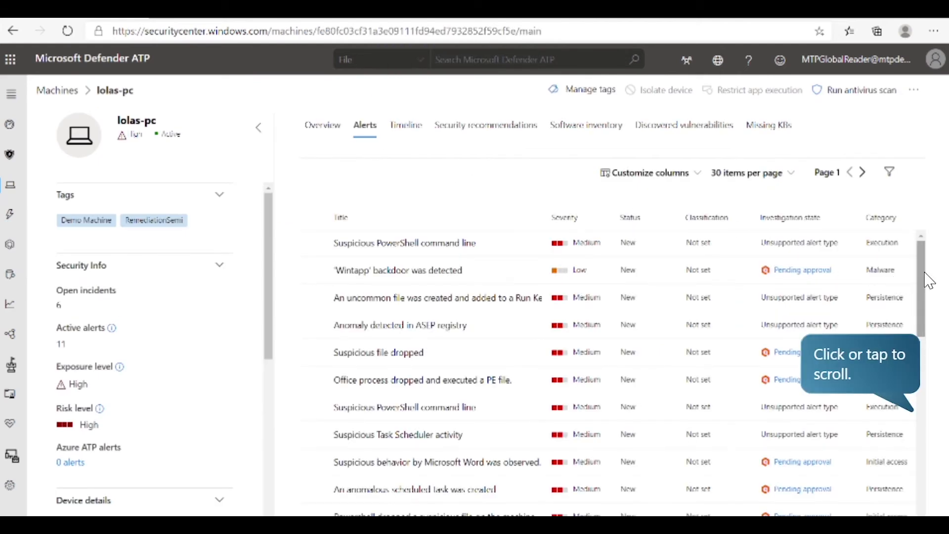
{"action": "left_click", "coordinate": [918, 285]}
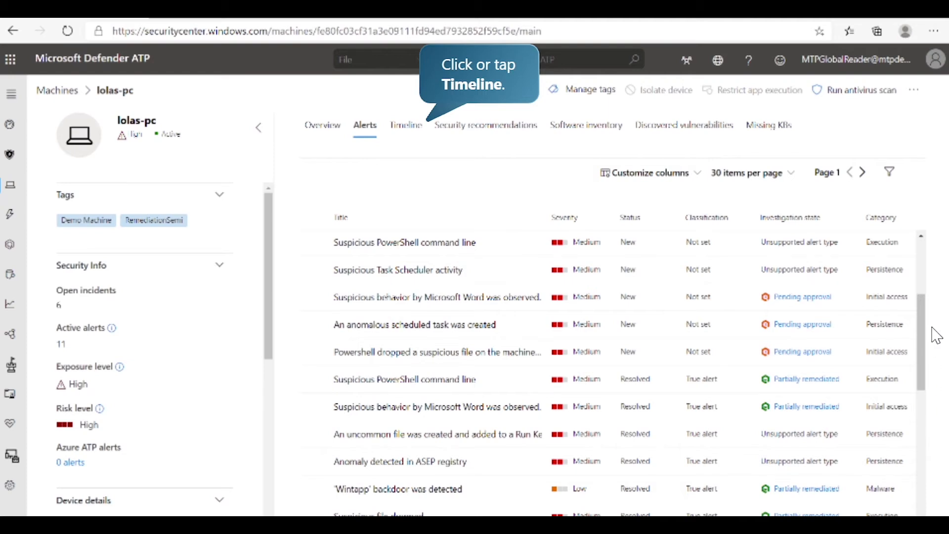
{"action": "left_click", "coordinate": [390, 126]}
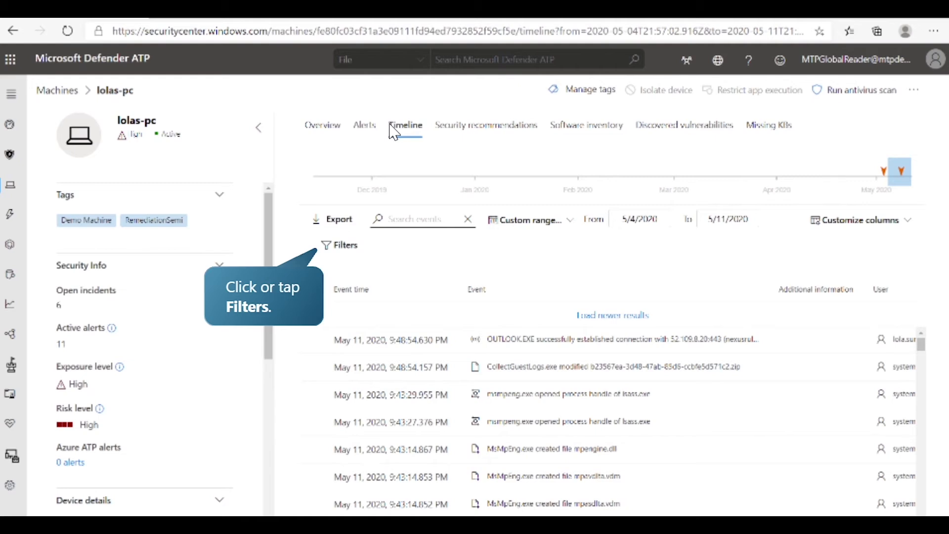
Filter the timeline to File events and search its events for ".doc".
{"action": "left_click", "coordinate": [340, 245]}
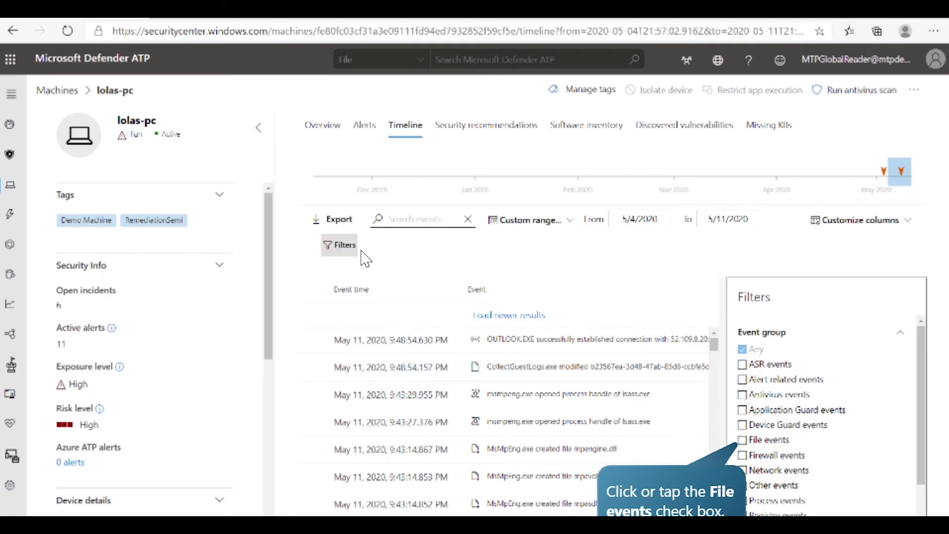
{"action": "left_click", "coordinate": [767, 440]}
{"action": "left_click", "coordinate": [762, 513]}
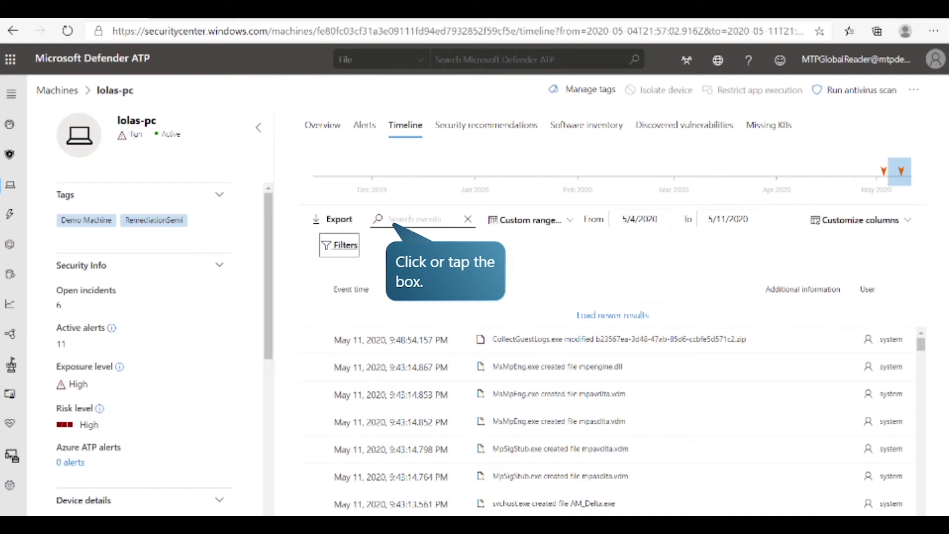
{"action": "left_click", "coordinate": [430, 227]}
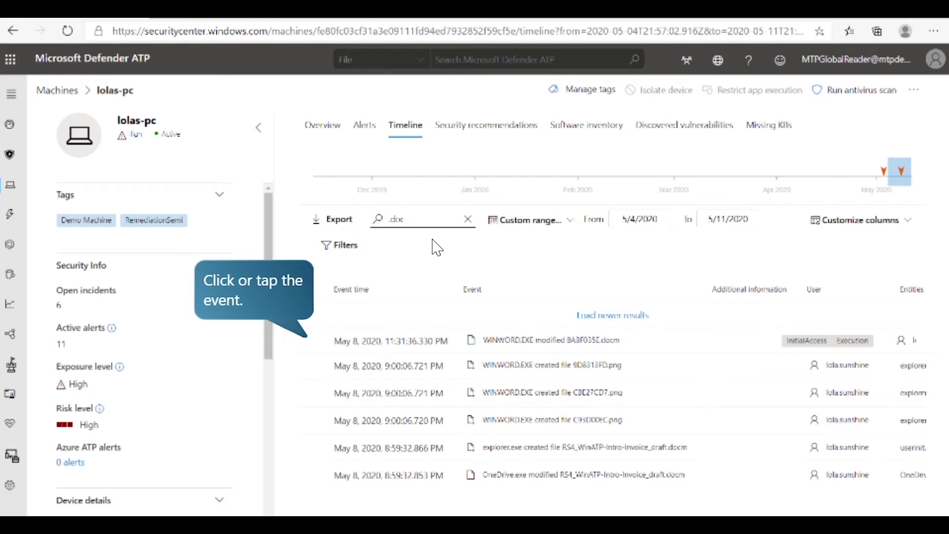
Examine the event in which WINWORD.EXE modified 8ABF035E.docm, and open that file's full page.
{"action": "left_click", "coordinate": [366, 341]}
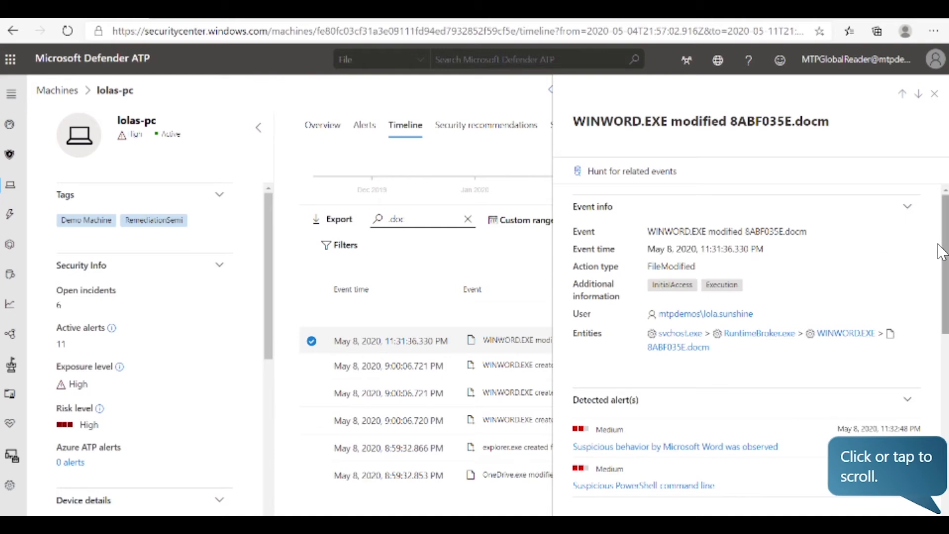
{"action": "scroll", "coordinate": [939, 277], "scroll_direction": "down", "scroll_amount": 8}
{"action": "scroll", "coordinate": [936, 303], "scroll_direction": "down", "scroll_amount": 3}
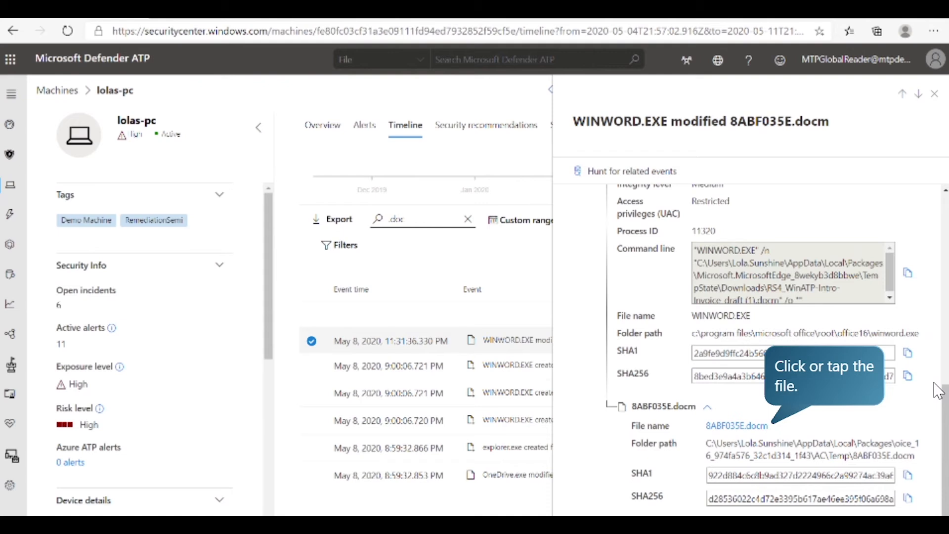
{"action": "left_click", "coordinate": [716, 432]}
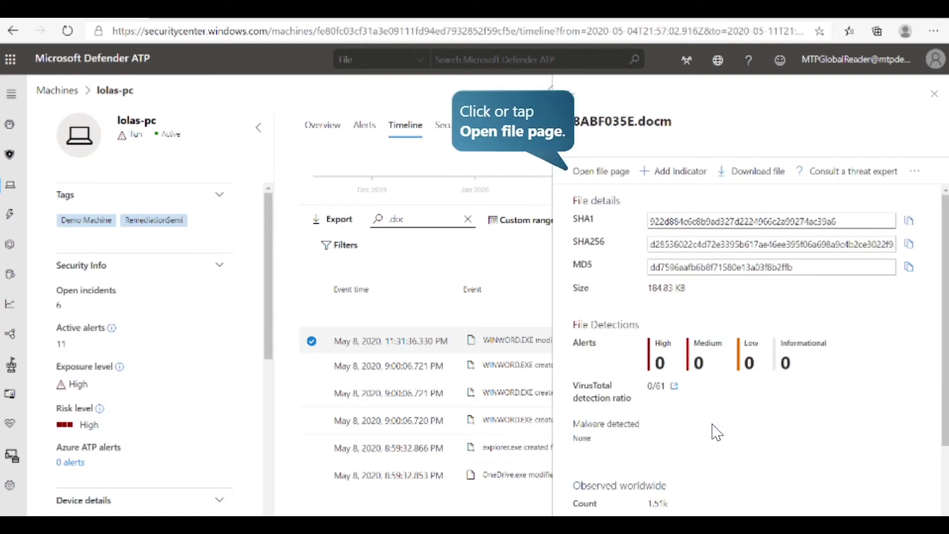
{"action": "left_click", "coordinate": [592, 173]}
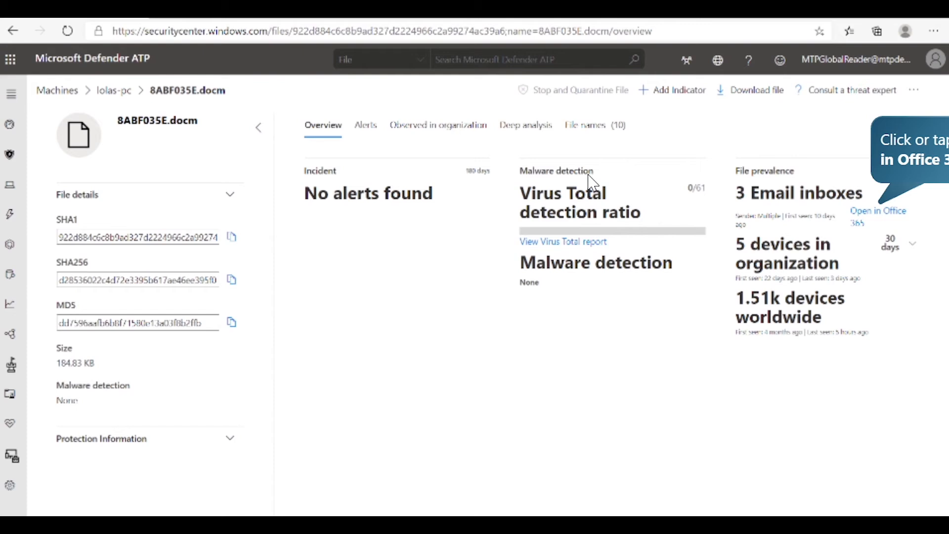
Check the emails that carried the file as an attachment in Office 365 Explorer, and return to the file page.
{"action": "left_click", "coordinate": [881, 210]}
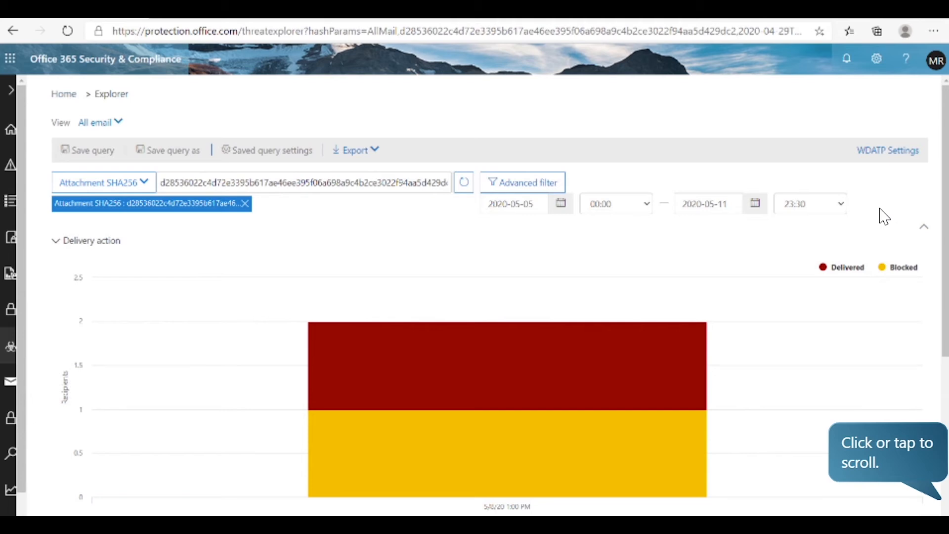
{"action": "scroll", "coordinate": [946, 193], "scroll_direction": "down", "scroll_amount": 5}
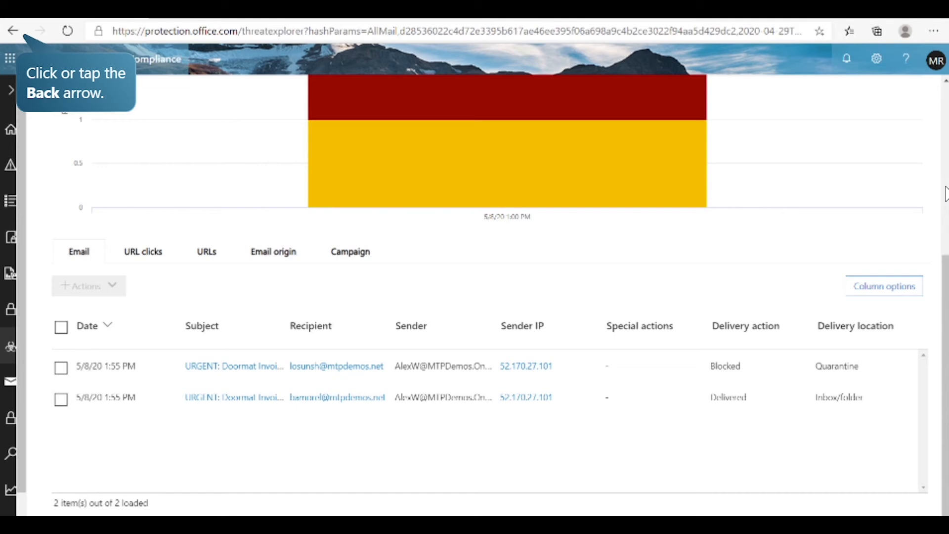
{"action": "left_click", "coordinate": [28, 41]}
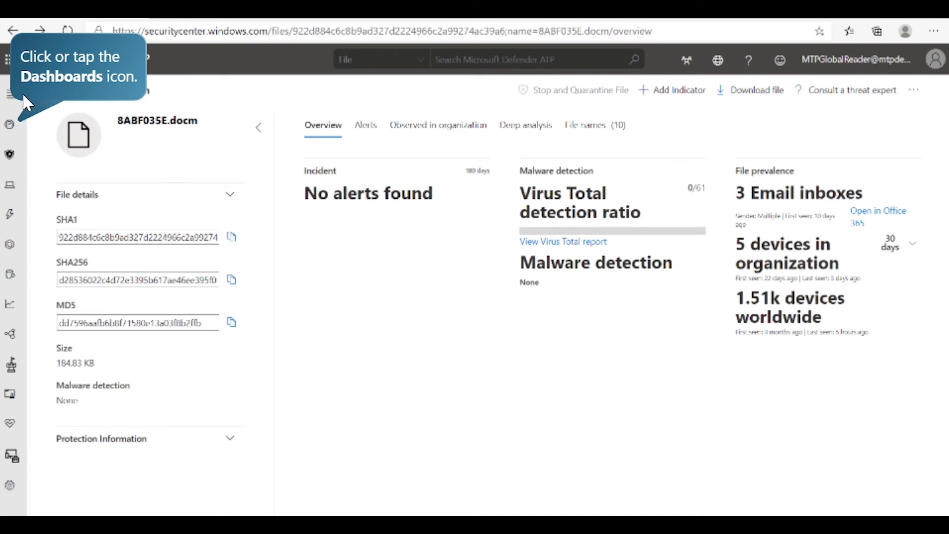
Open the Living-off-the-land binaries report in Threat analytics and review it down to its mitigation details.
{"action": "left_click", "coordinate": [19, 124]}
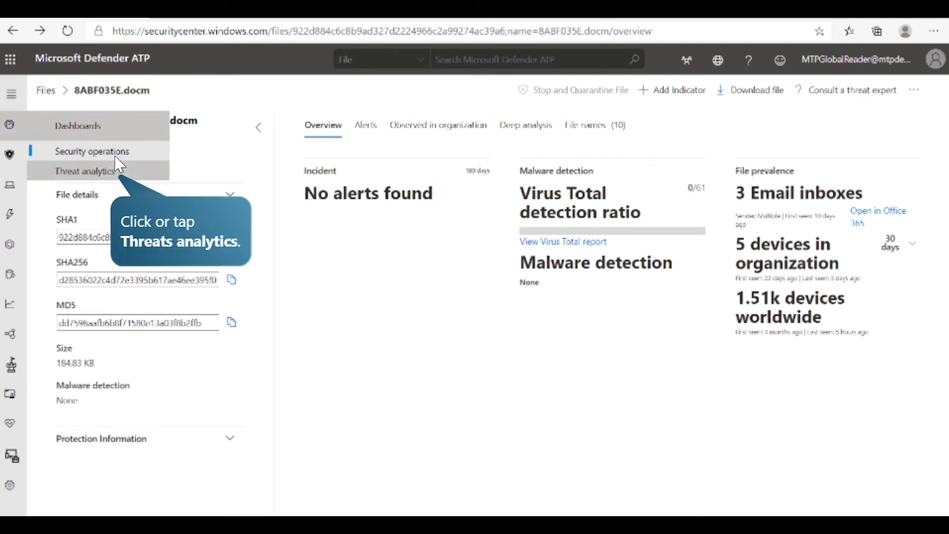
{"action": "left_click", "coordinate": [119, 171]}
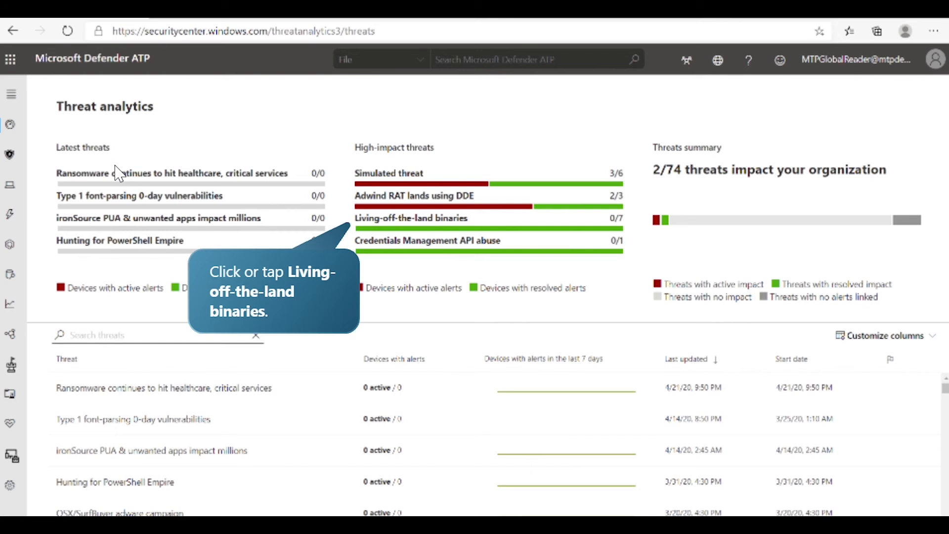
{"action": "left_click", "coordinate": [421, 232]}
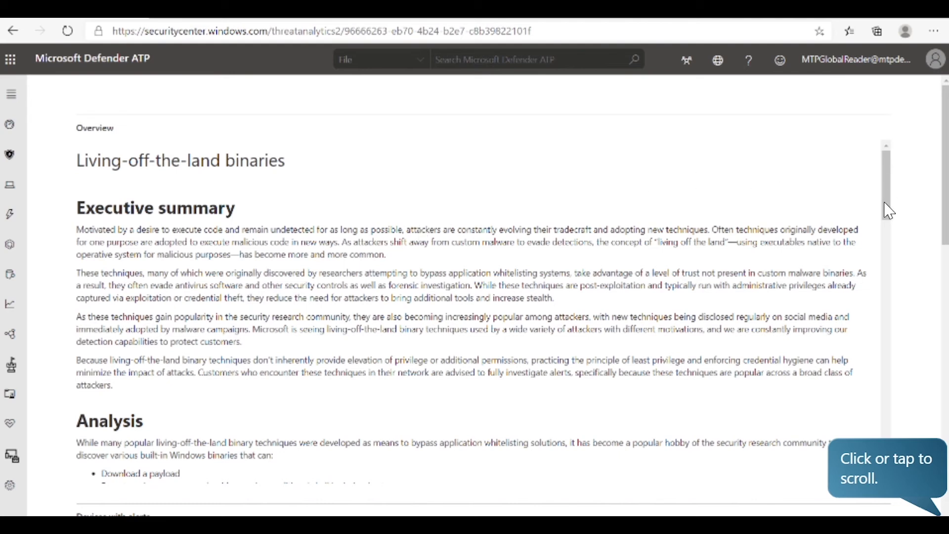
{"action": "left_click_drag", "start_coordinate": [945, 212], "coordinate": [946, 409]}
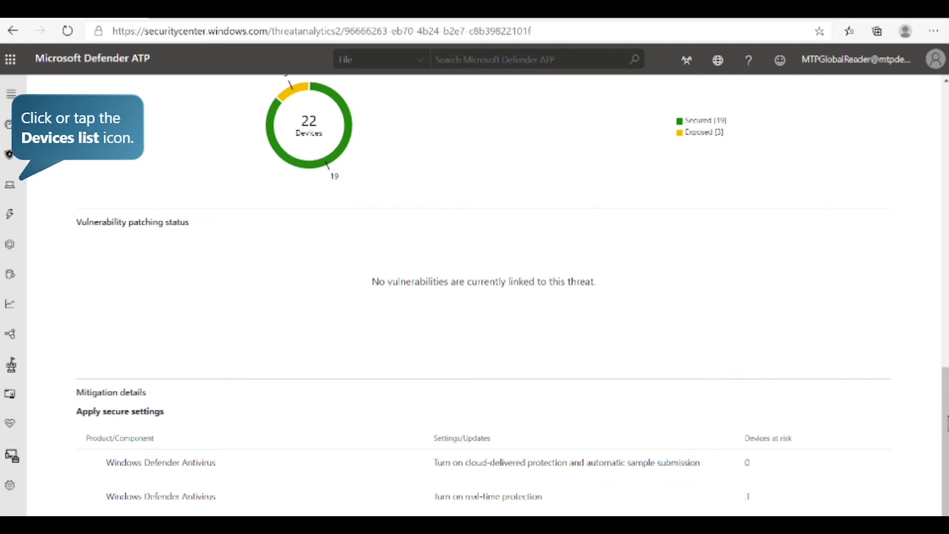
Open the machine robertot-pc from the devices list and initiate a live response session on it.
{"action": "left_click", "coordinate": [18, 191]}
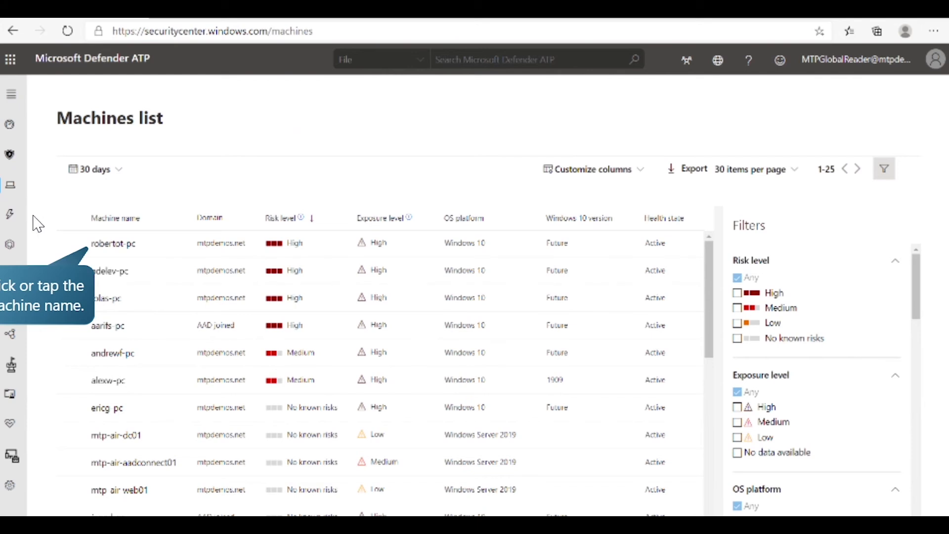
{"action": "left_click", "coordinate": [109, 252]}
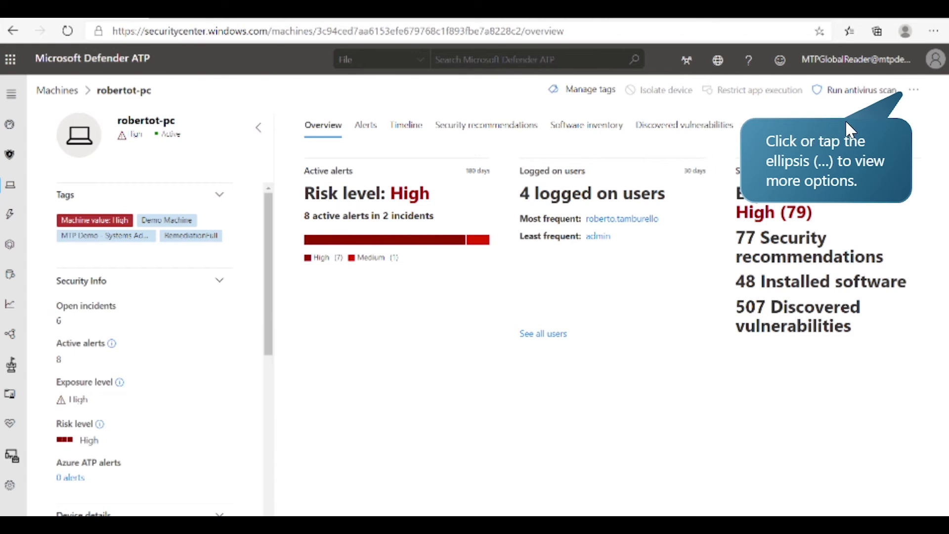
{"action": "left_click", "coordinate": [915, 90]}
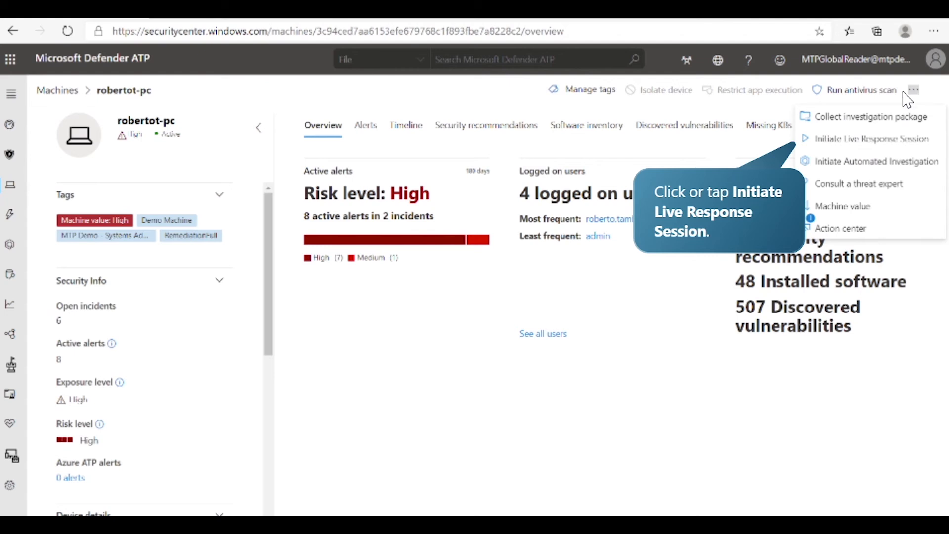
{"action": "left_click", "coordinate": [883, 140]}
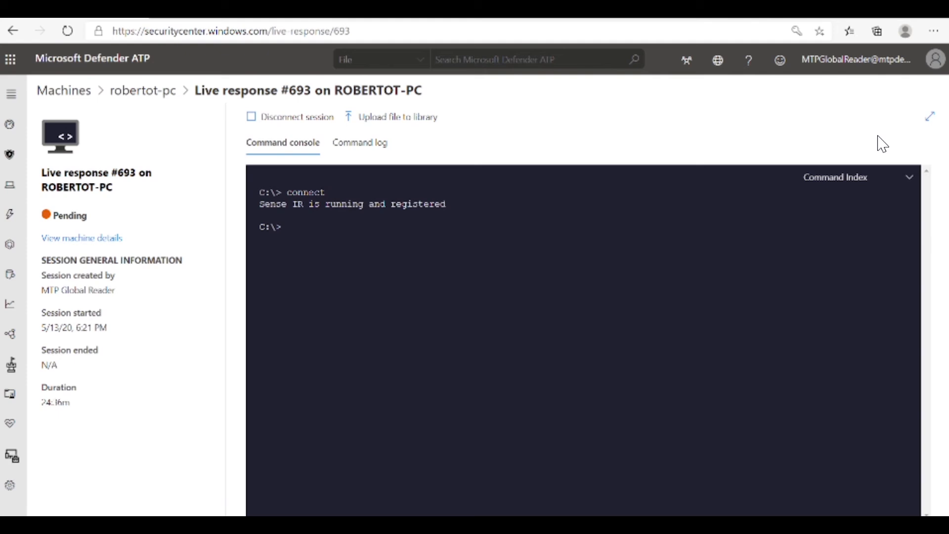
Run help to list the live response commands, and locate Notepad on the device with "findfile notepad.exe".
{"action": "type", "text": "help"}
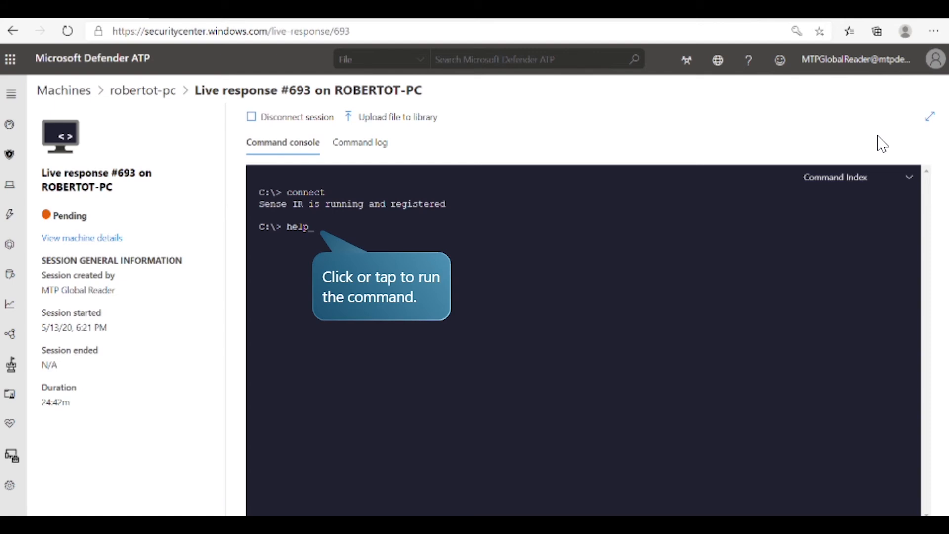
{"action": "left_click", "coordinate": [455, 247]}
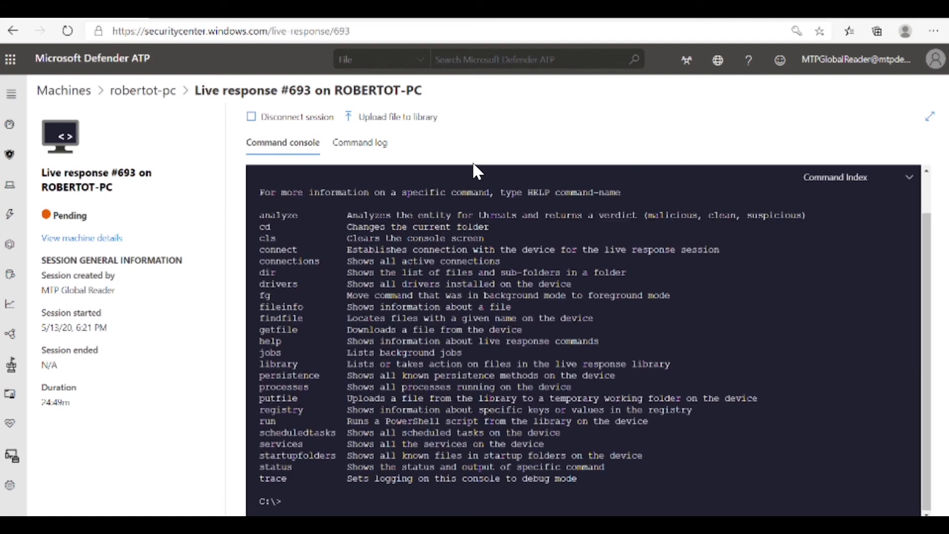
{"action": "type", "text": "findfile notepad.exe"}
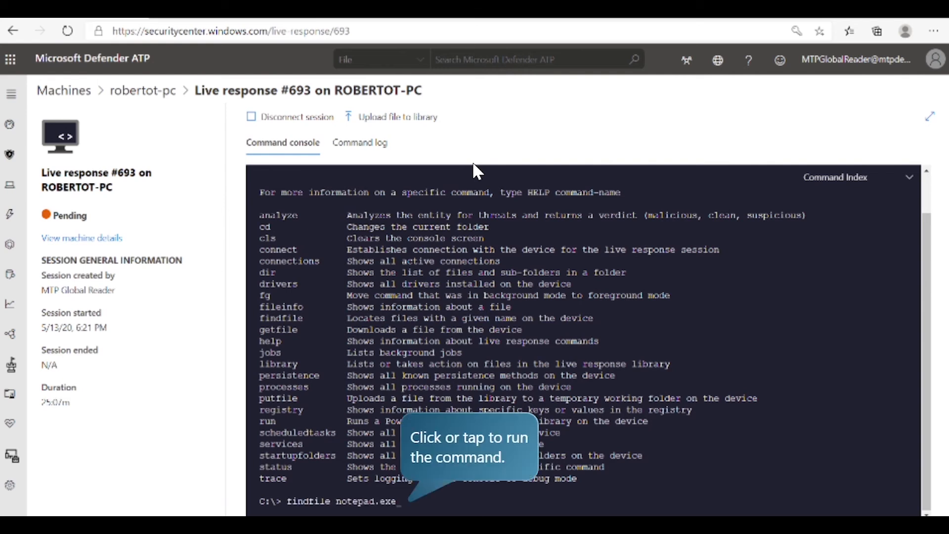
{"action": "key", "text": "Return"}
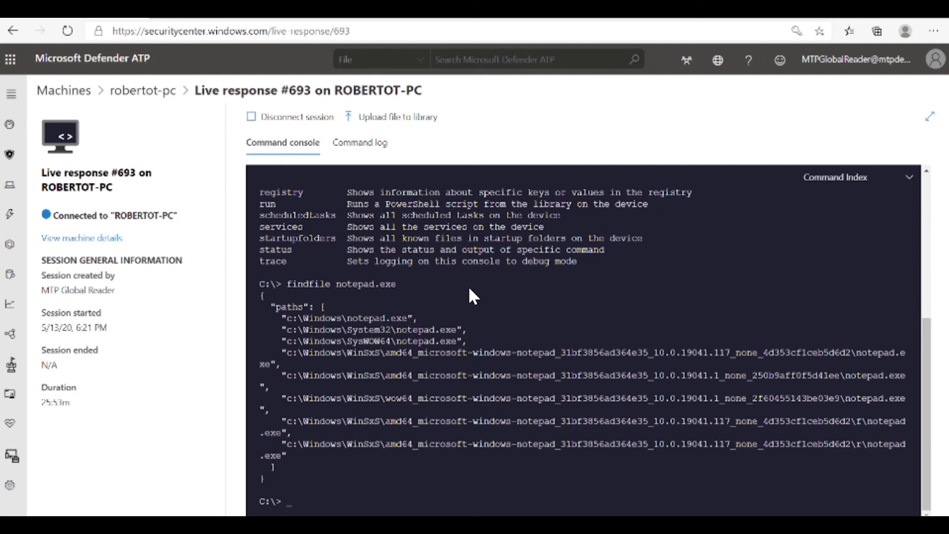
Run "remediate file C:\Windows\notepad.exe -auto" in the live response console and view the session's command log.
{"action": "type", "text": "remediate file C:\\Windows\\notepad.exe -auto"}
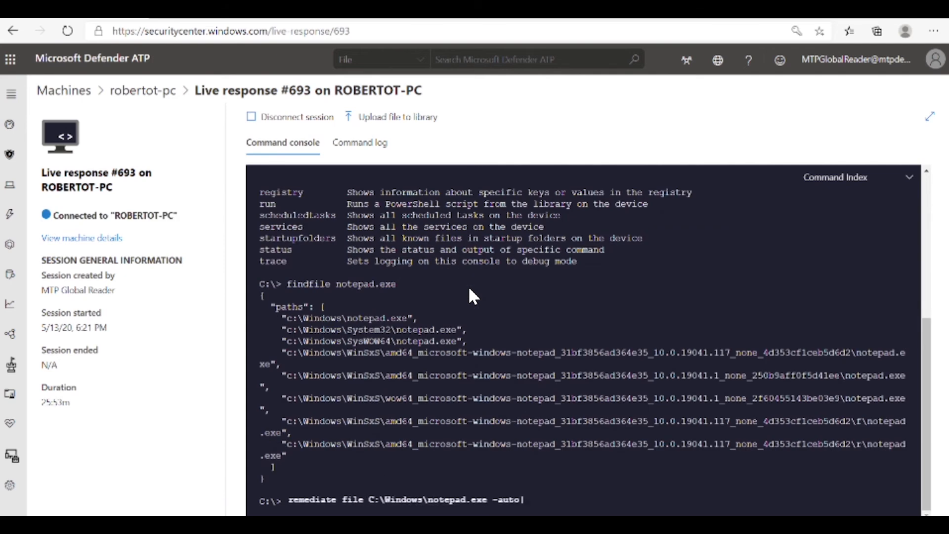
{"action": "key", "text": "Return"}
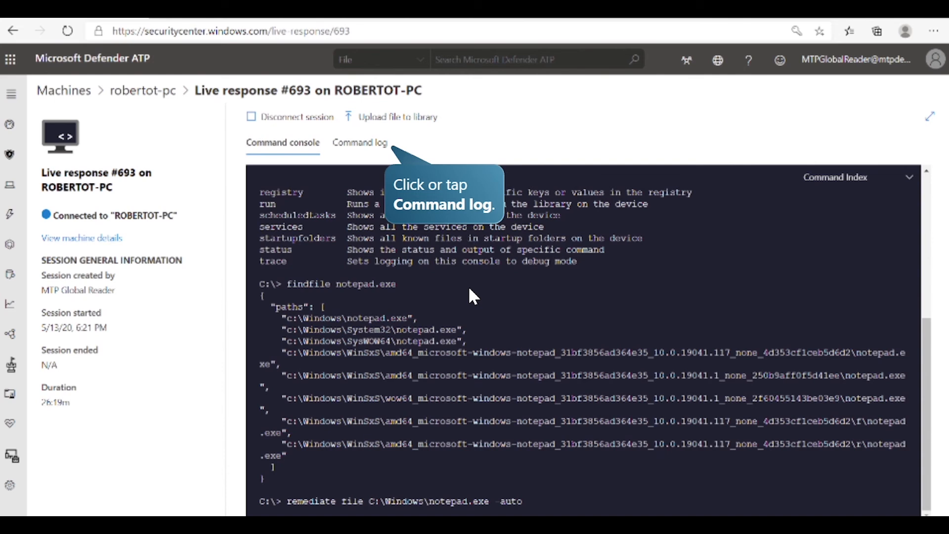
{"action": "left_click", "coordinate": [382, 150]}
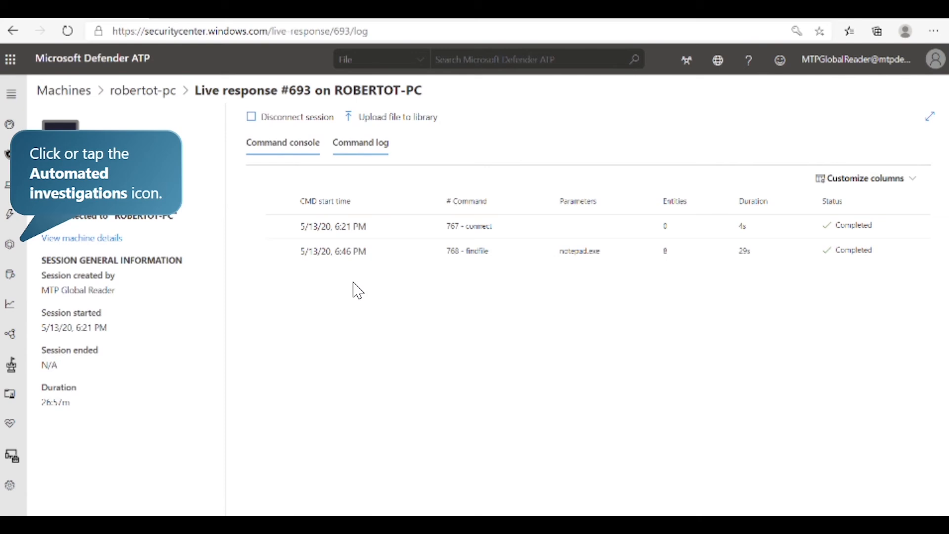
Review the Action Center's pending actions and history, and inspect the quarantine action for c:\temp\mimikatz.exe.
{"action": "left_click", "coordinate": [13, 244]}
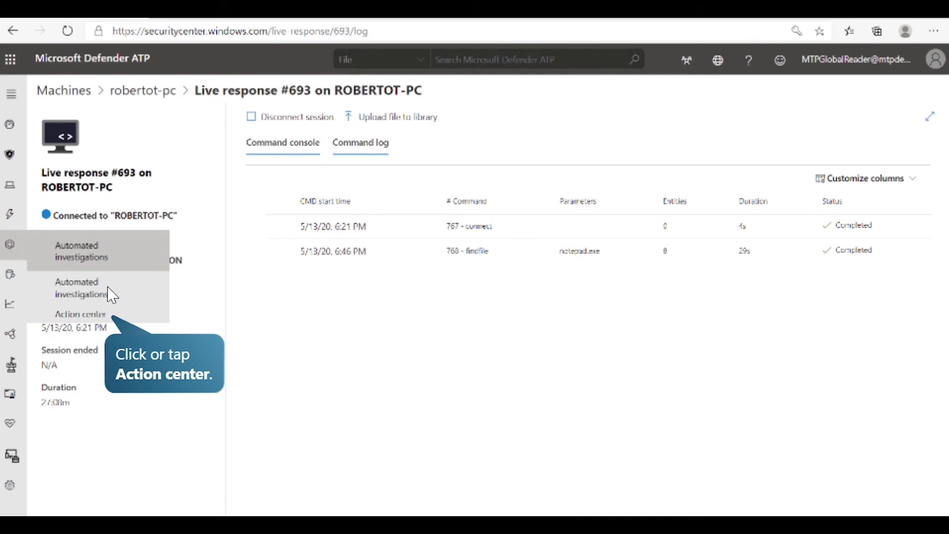
{"action": "left_click", "coordinate": [115, 316]}
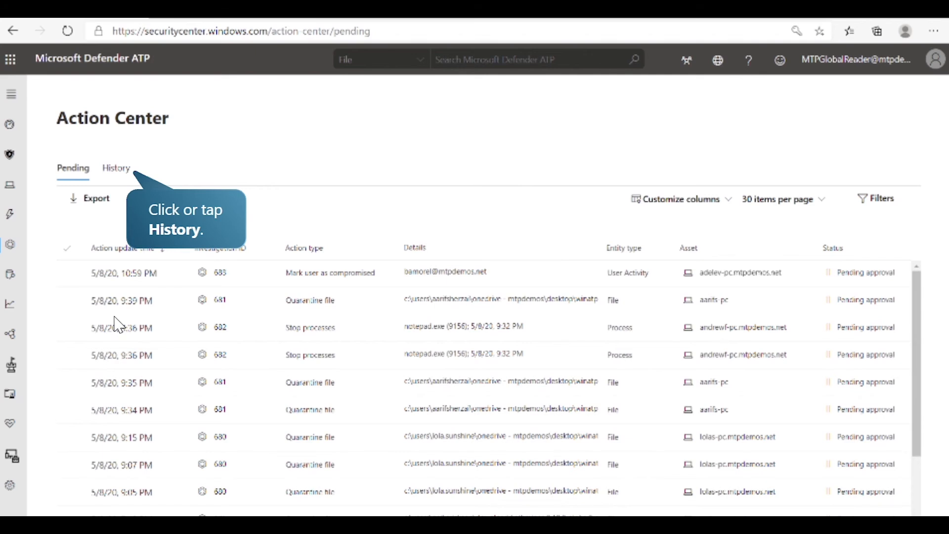
{"action": "left_click", "coordinate": [119, 178]}
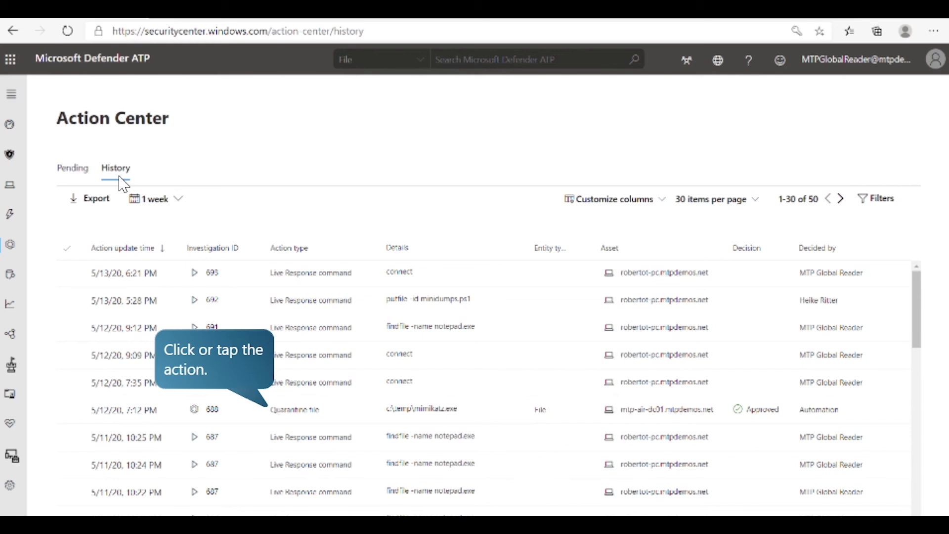
{"action": "left_click", "coordinate": [283, 413]}
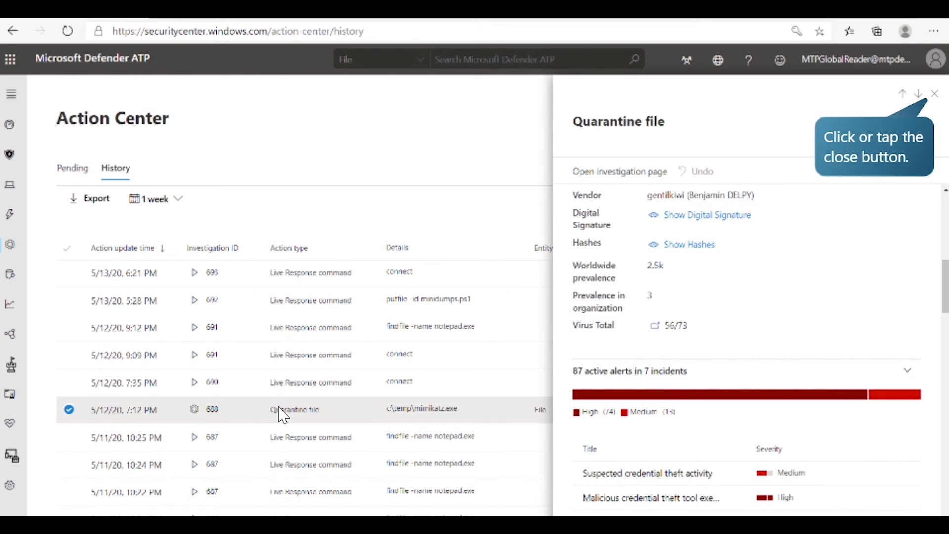
{"action": "left_click", "coordinate": [937, 98]}
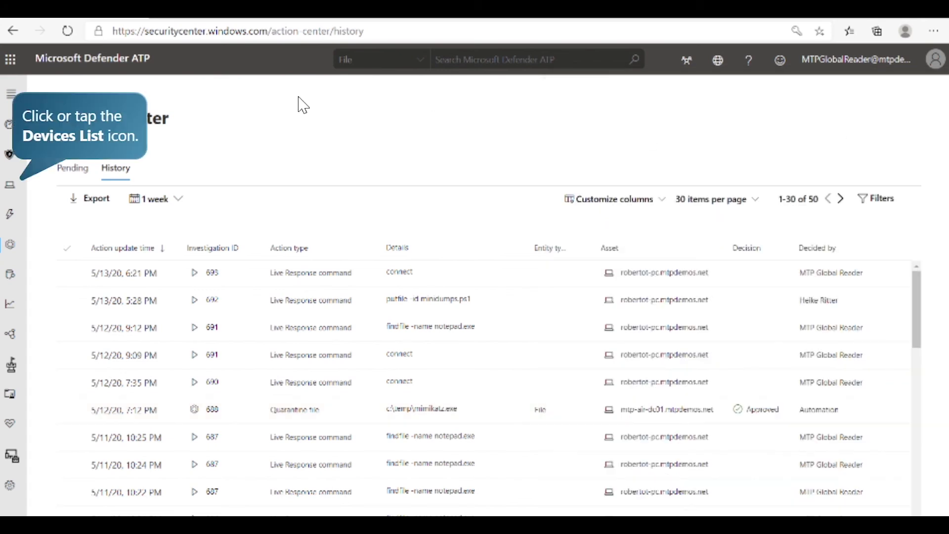
Open the machine robertot-pc from the devices list and start a new live response session on it.
{"action": "left_click", "coordinate": [24, 186]}
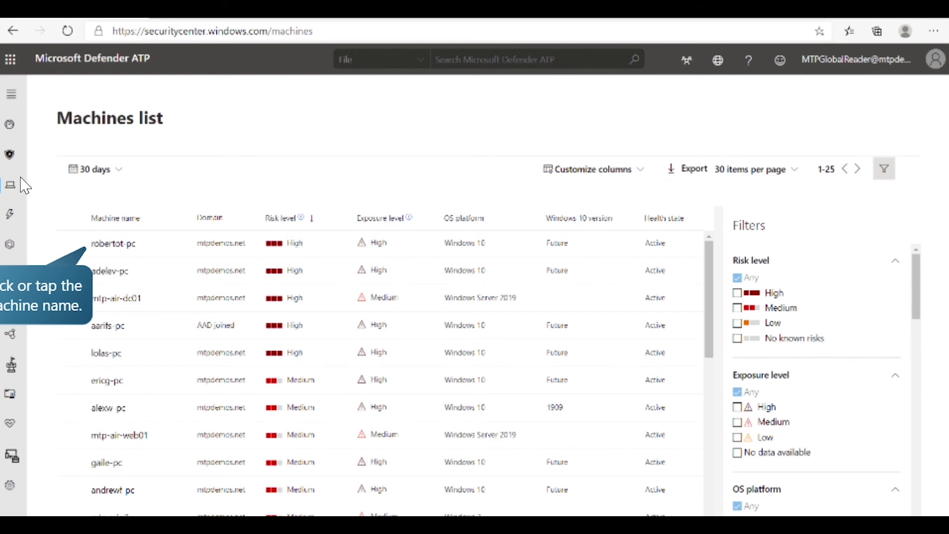
{"action": "left_click", "coordinate": [115, 244]}
{"action": "left_click", "coordinate": [914, 92]}
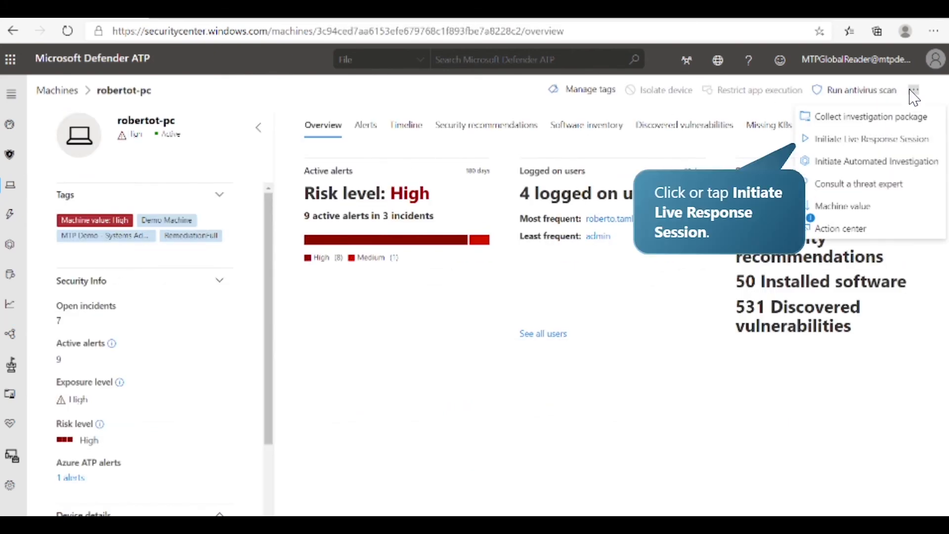
{"action": "left_click", "coordinate": [885, 140]}
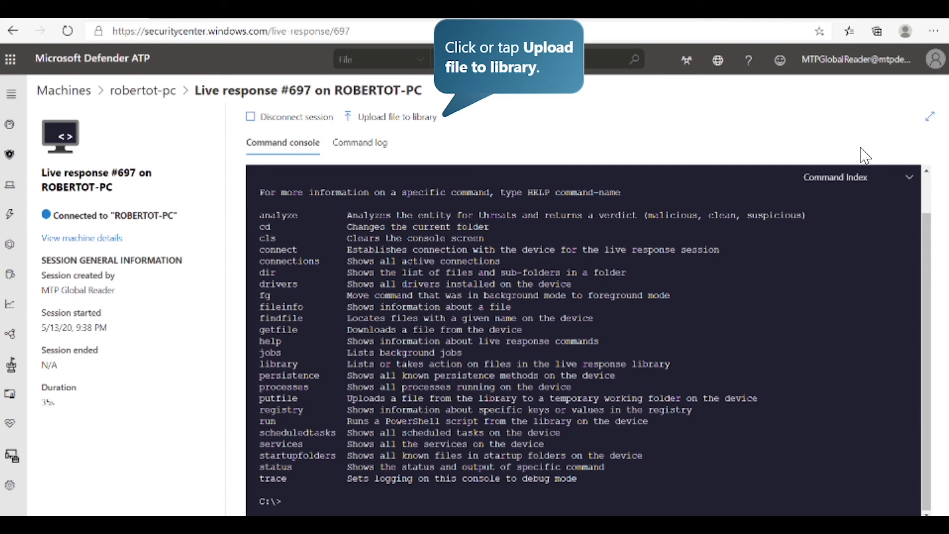
Upload the script Get-EventLog.ps1 from the C:\PowerShell folder to the live response library with file overwriting enabled.
{"action": "left_click", "coordinate": [430, 117]}
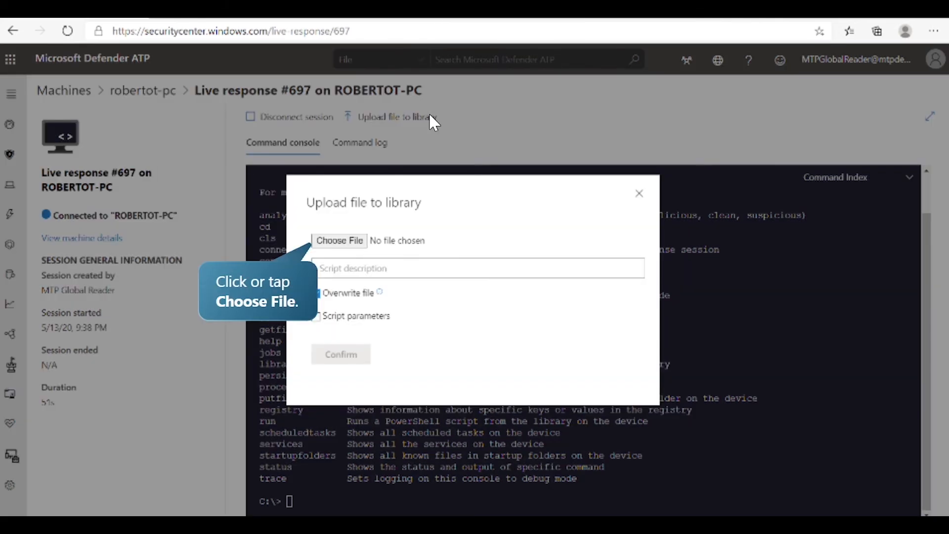
{"action": "left_click", "coordinate": [347, 242]}
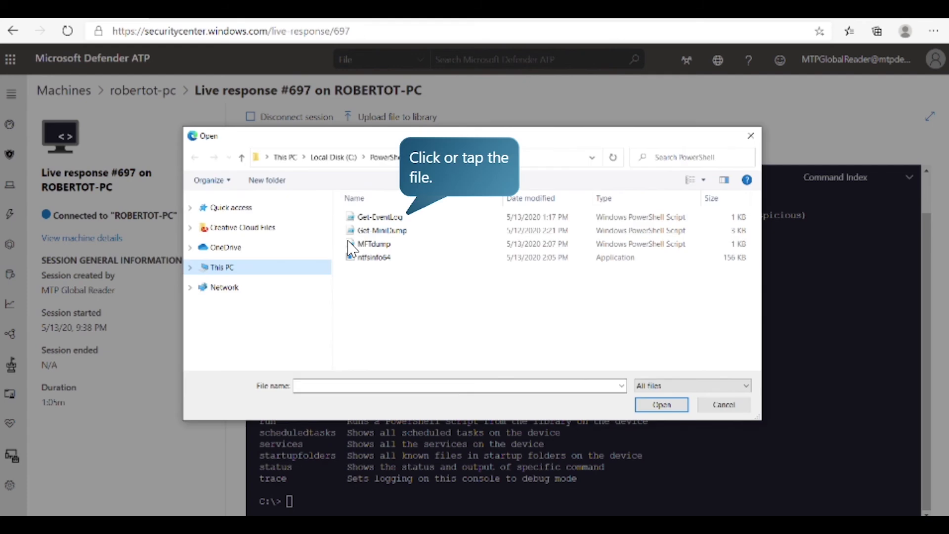
{"action": "left_click", "coordinate": [384, 224]}
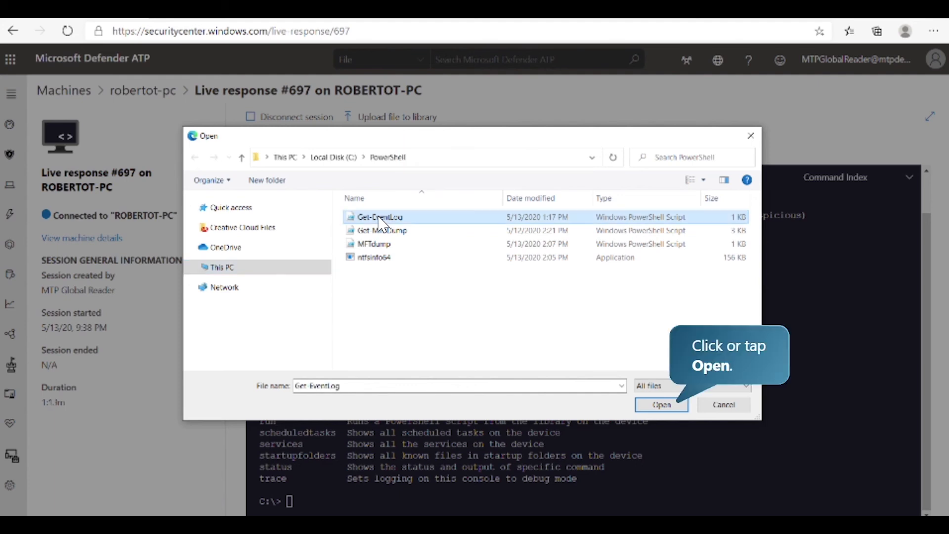
{"action": "left_click", "coordinate": [651, 407]}
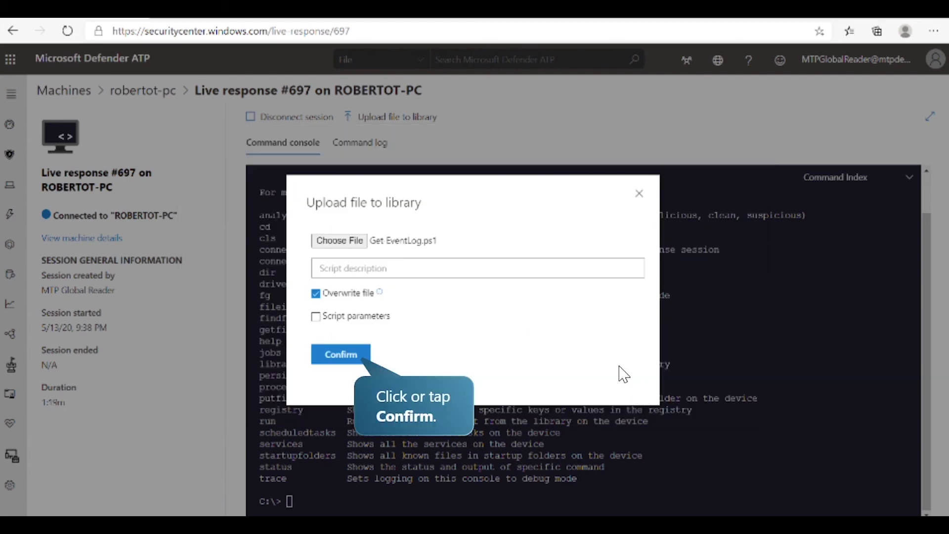
{"action": "left_click", "coordinate": [346, 355]}
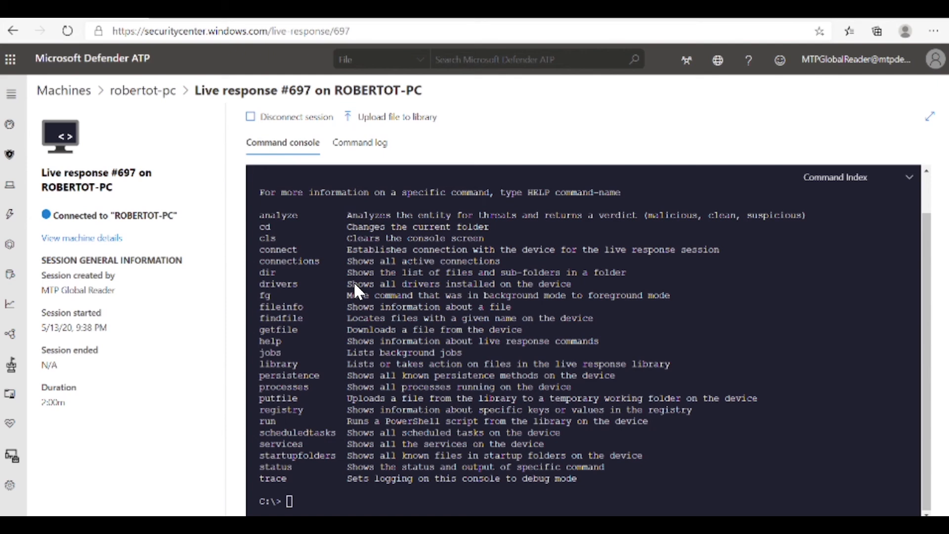
List the live response library's files with "library", and execute the uploaded script with "run Get-EventLog.ps1".
{"action": "type", "text": "library"}
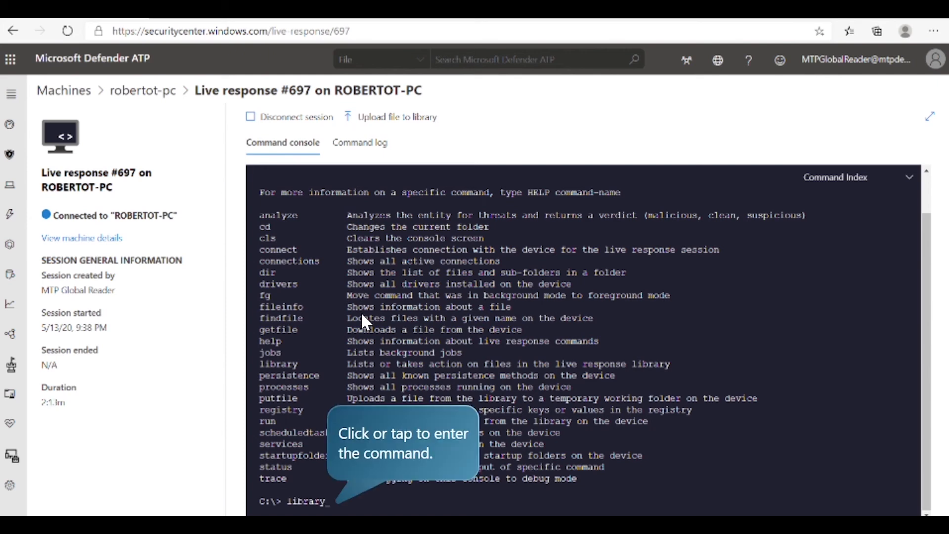
{"action": "left_click", "coordinate": [398, 434]}
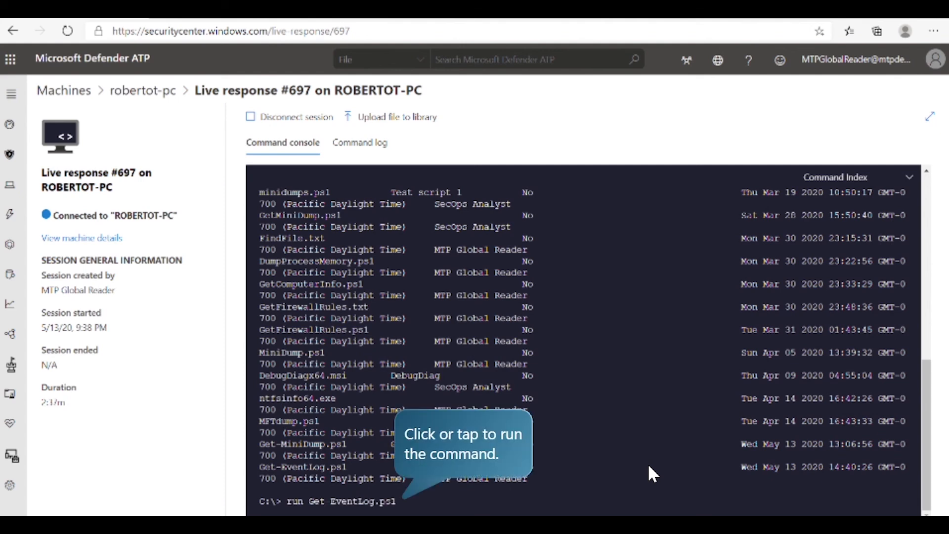
{"action": "left_click", "coordinate": [597, 464]}
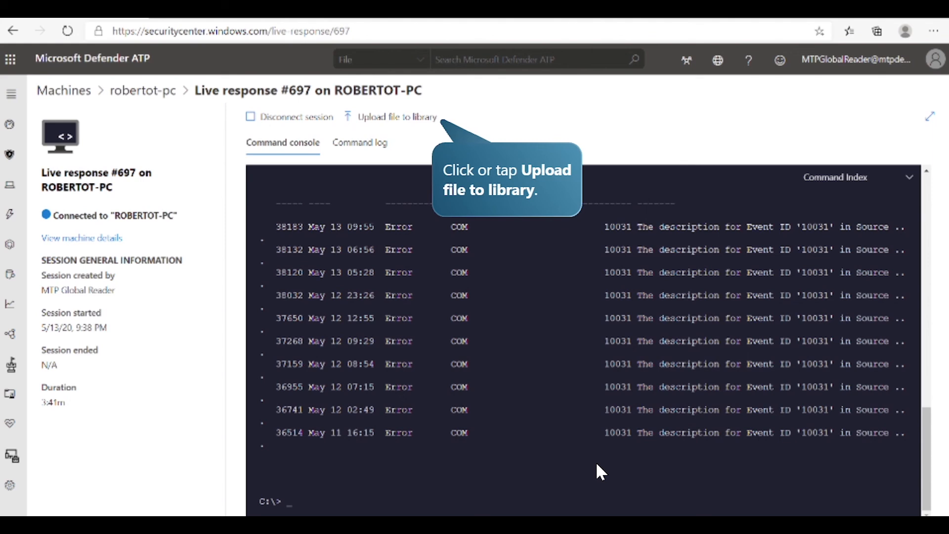
Upload the application ntfsinfo64.exe from the C:\PowerShell folder to the live response library with file overwriting enabled.
{"action": "left_click", "coordinate": [393, 117]}
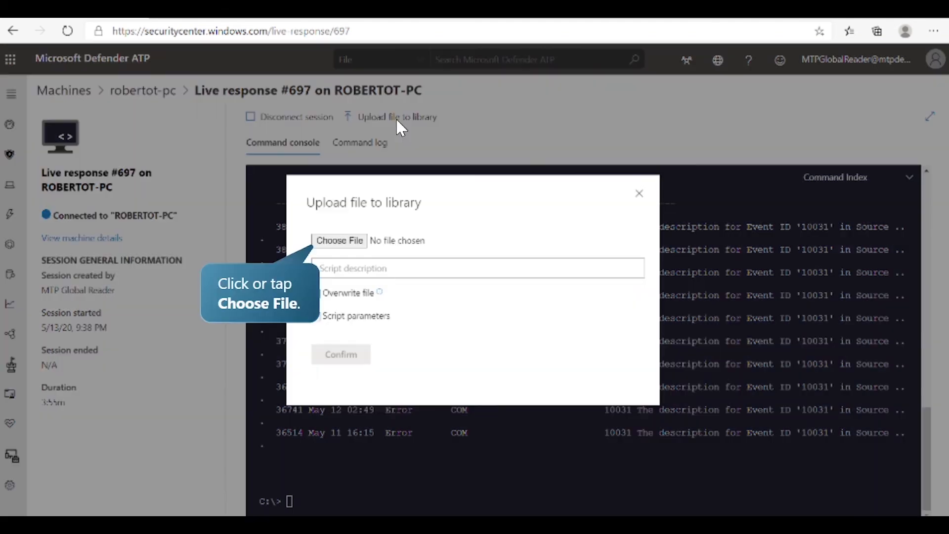
{"action": "left_click", "coordinate": [348, 241]}
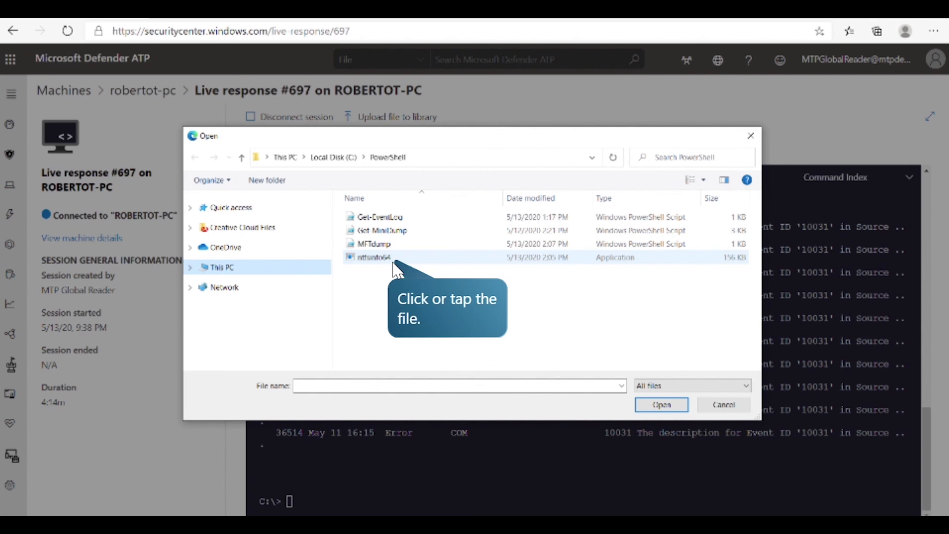
{"action": "left_click", "coordinate": [394, 263]}
{"action": "left_click", "coordinate": [662, 407]}
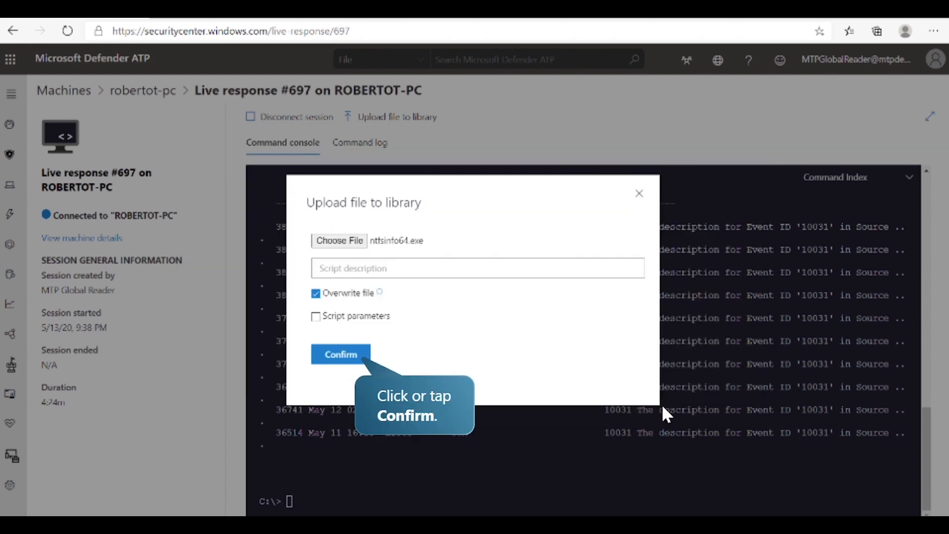
{"action": "left_click", "coordinate": [341, 355]}
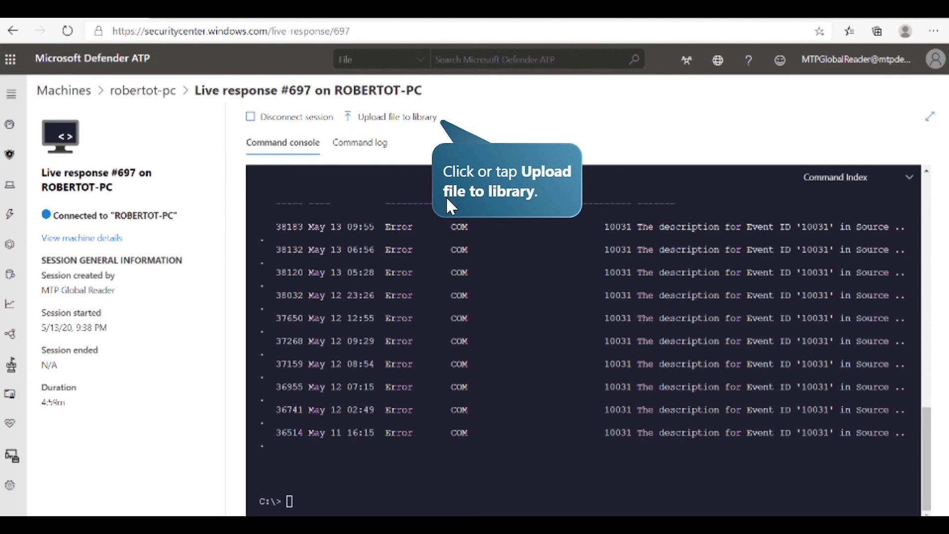
Upload the script MFTdump.ps1 from the C:\PowerShell folder to the live response library.
{"action": "left_click", "coordinate": [415, 127]}
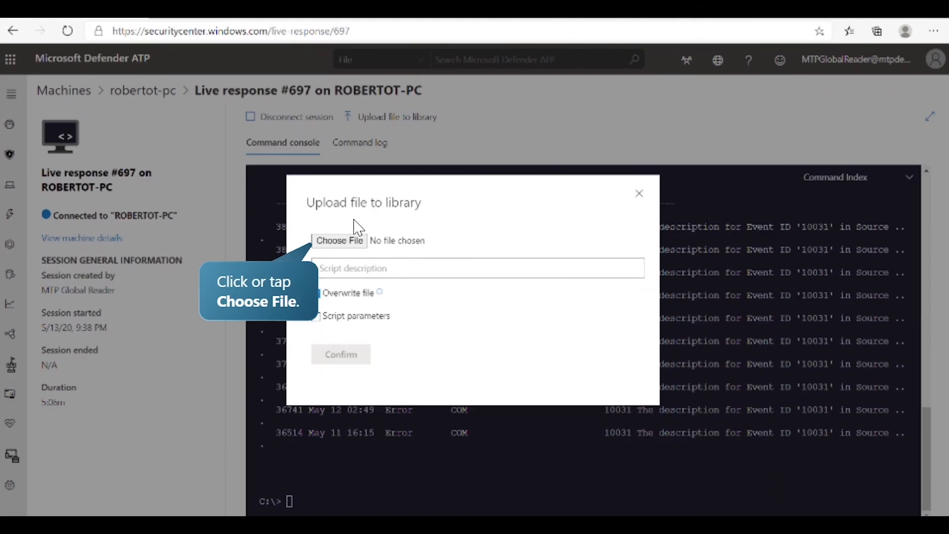
{"action": "left_click", "coordinate": [339, 241]}
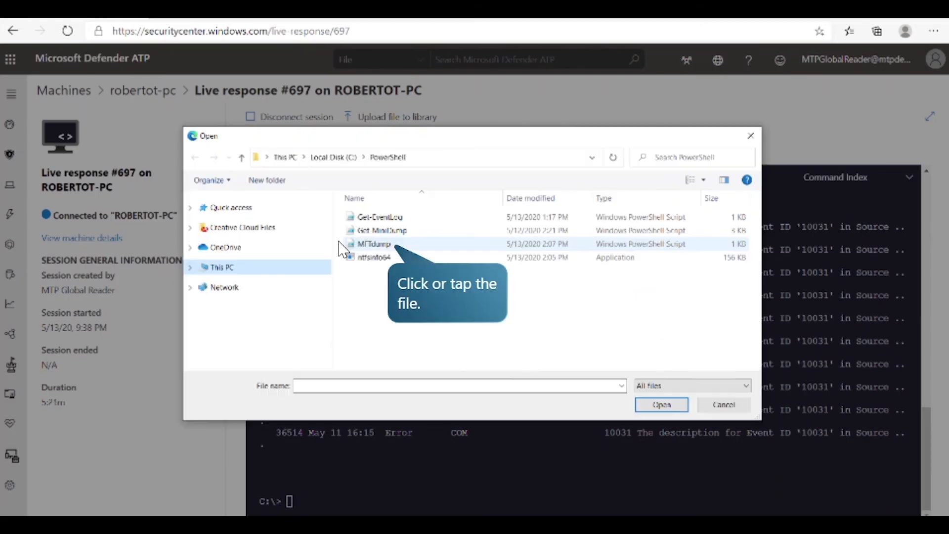
{"action": "left_click", "coordinate": [393, 245]}
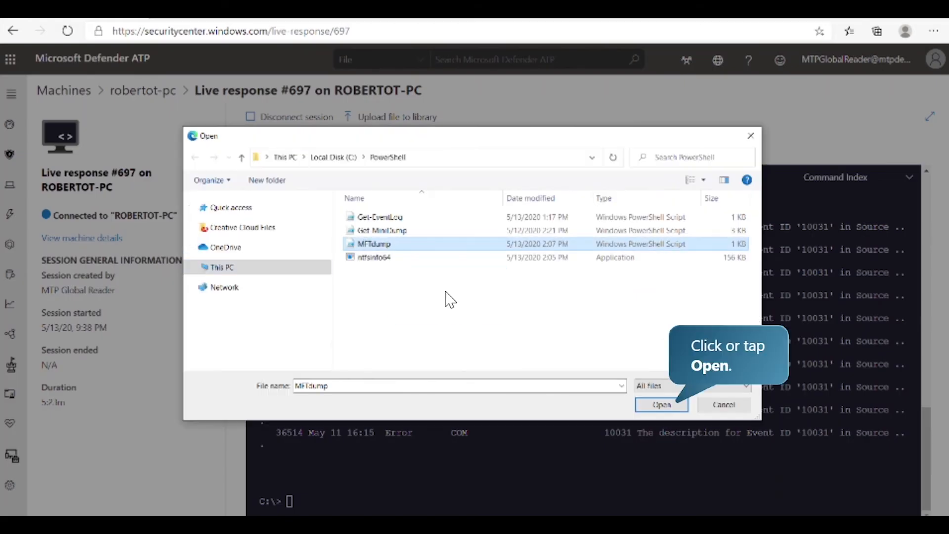
{"action": "left_click", "coordinate": [661, 404]}
{"action": "left_click", "coordinate": [343, 358]}
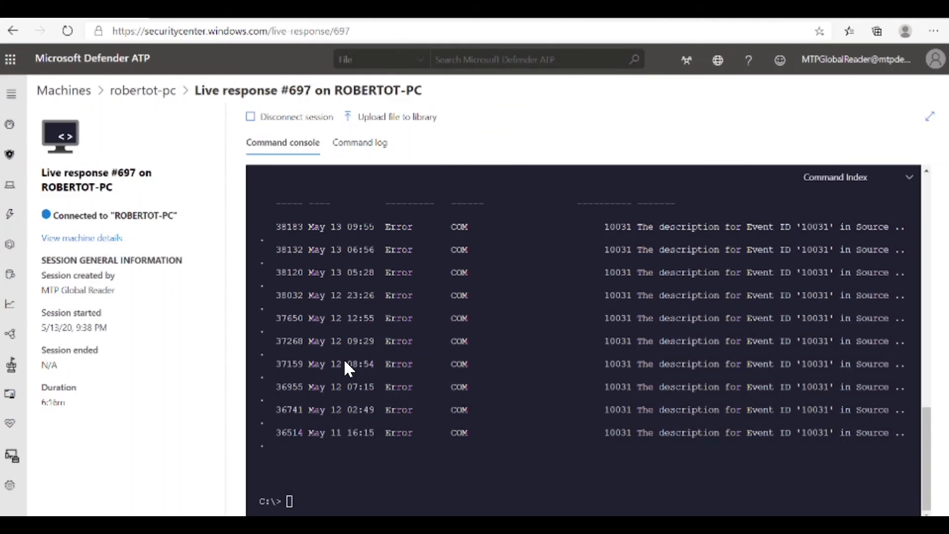
List the library files with "library", and copy the tool to the device with "putfile ntfsinfo64.exe -overwrite".
{"action": "type", "text": "library"}
{"action": "key", "text": "Return"}
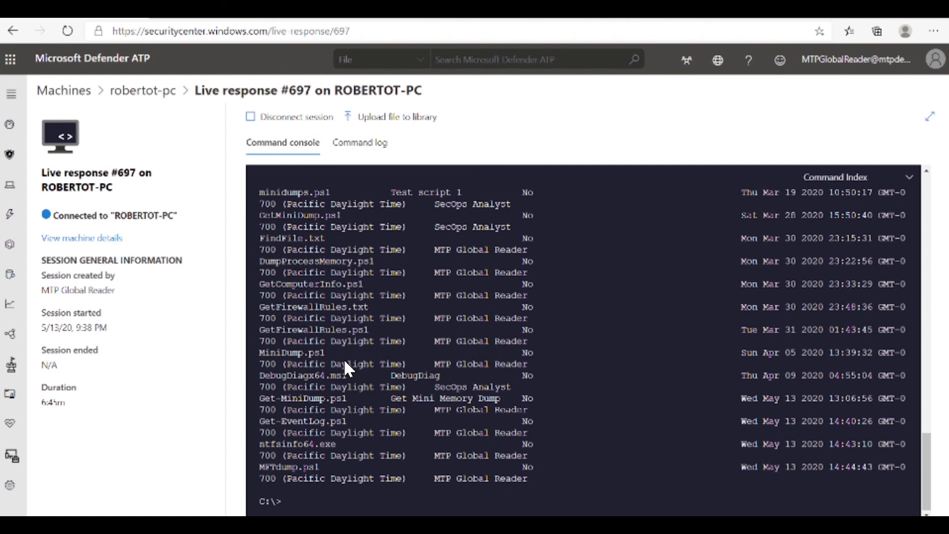
{"action": "type", "text": "putfile ntfsinfo64.exe -overwrite"}
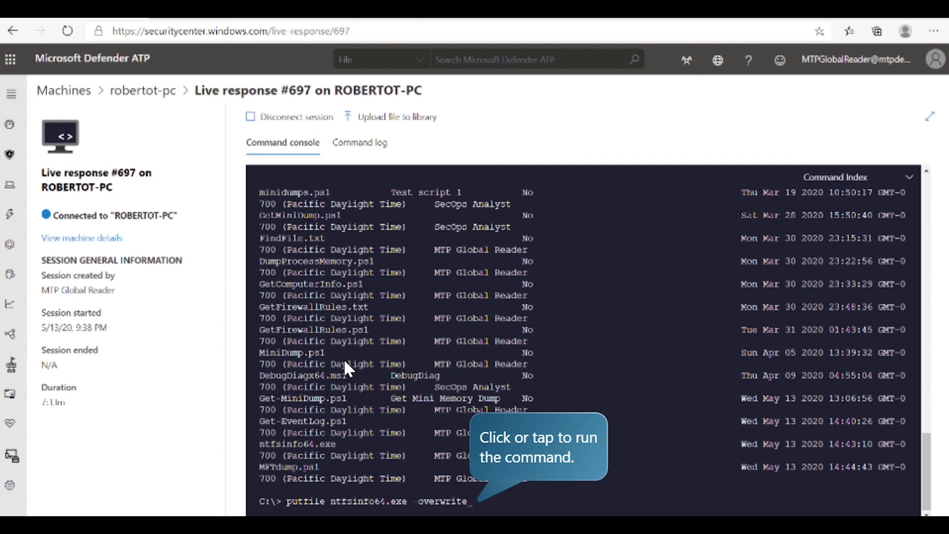
{"action": "key", "text": "Return"}
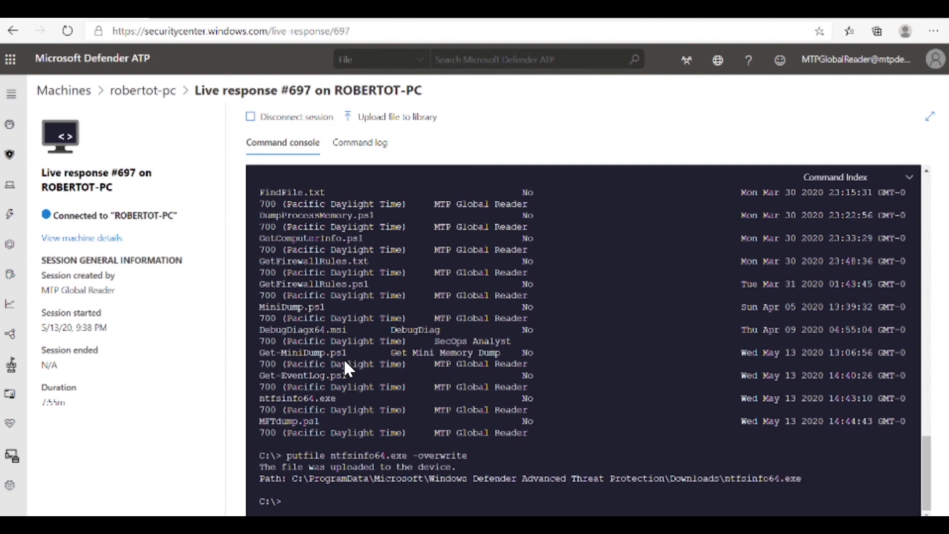
Execute the MFT dump script on the device with "run MFTdump.ps1".
{"action": "type", "text": "run MFTdump.ps1"}
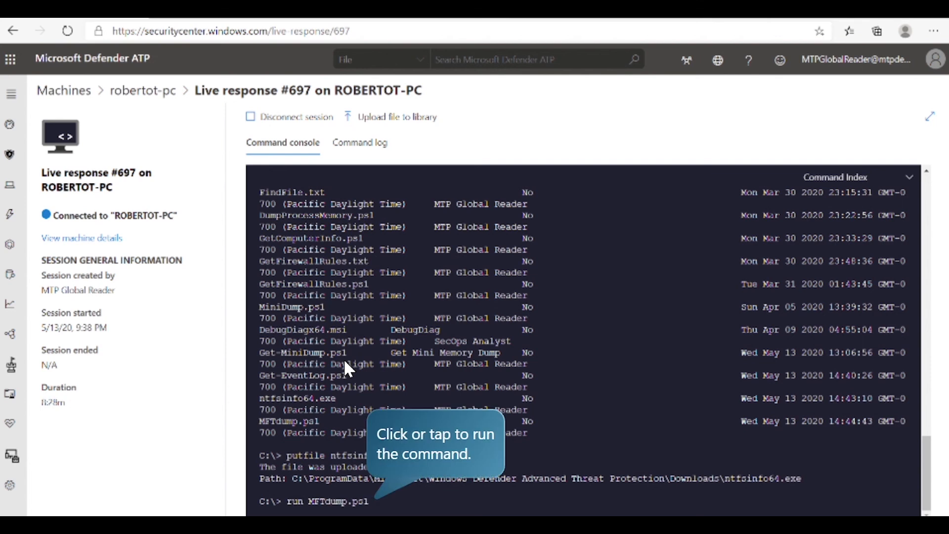
{"action": "left_click", "coordinate": [345, 362]}
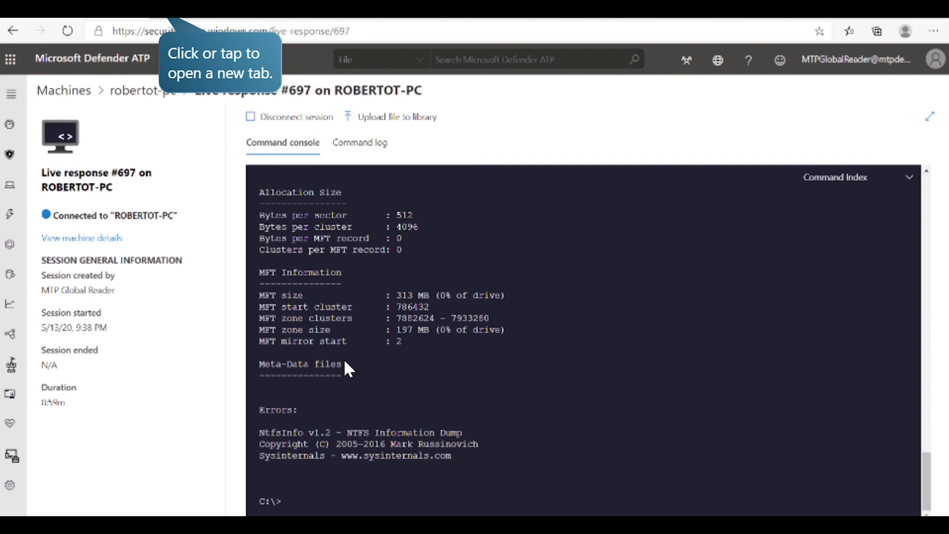
Switch to Power BI in a new browser tab, open the MDATP Dashboard, and view the report behind its Events chart.
{"action": "left_click", "coordinate": [169, 21]}
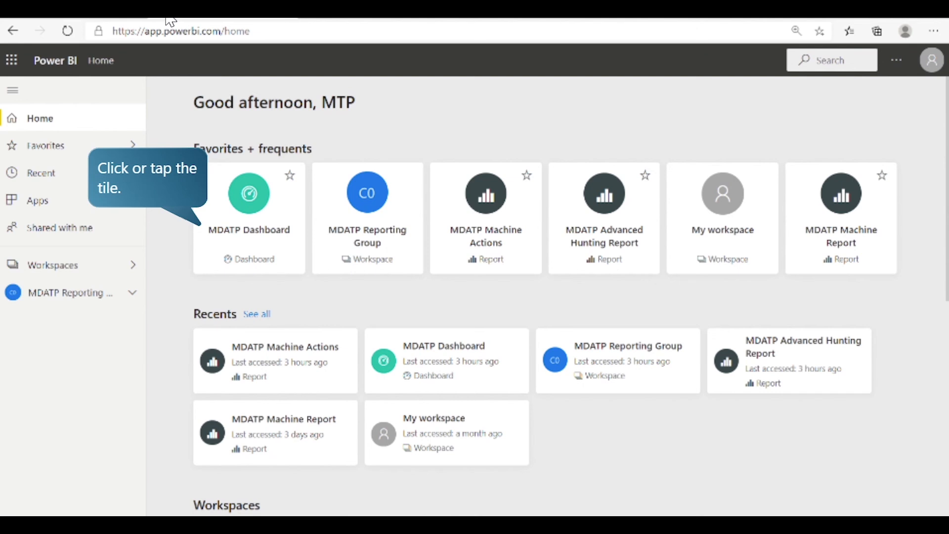
{"action": "left_click", "coordinate": [210, 204]}
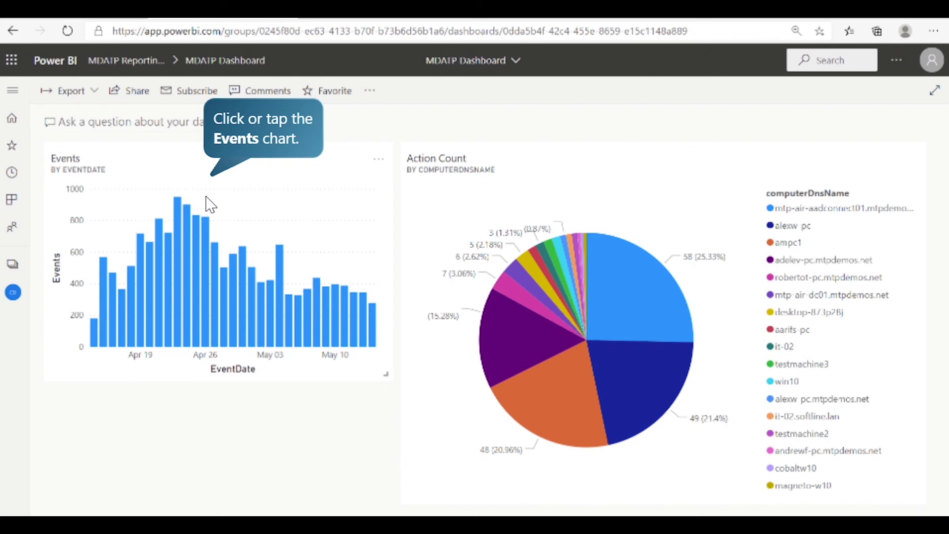
{"action": "left_click", "coordinate": [211, 205]}
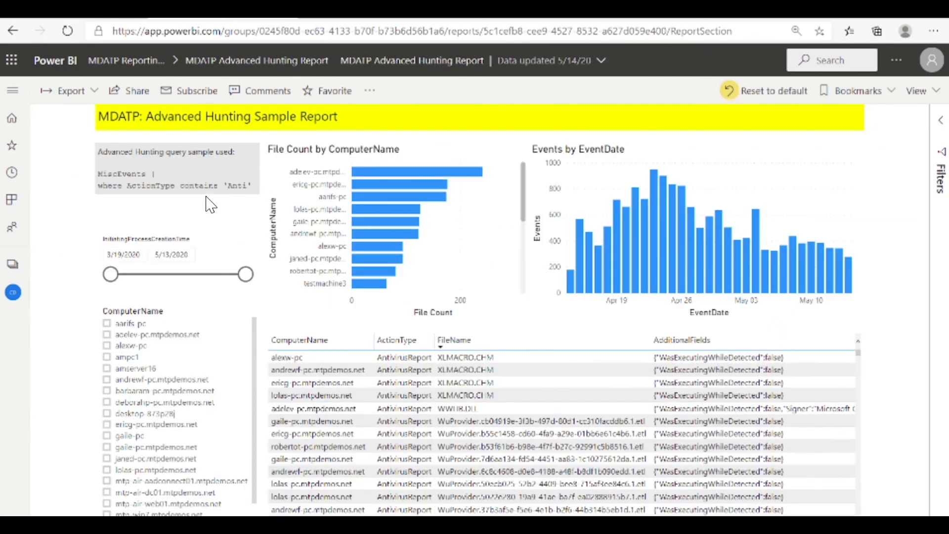